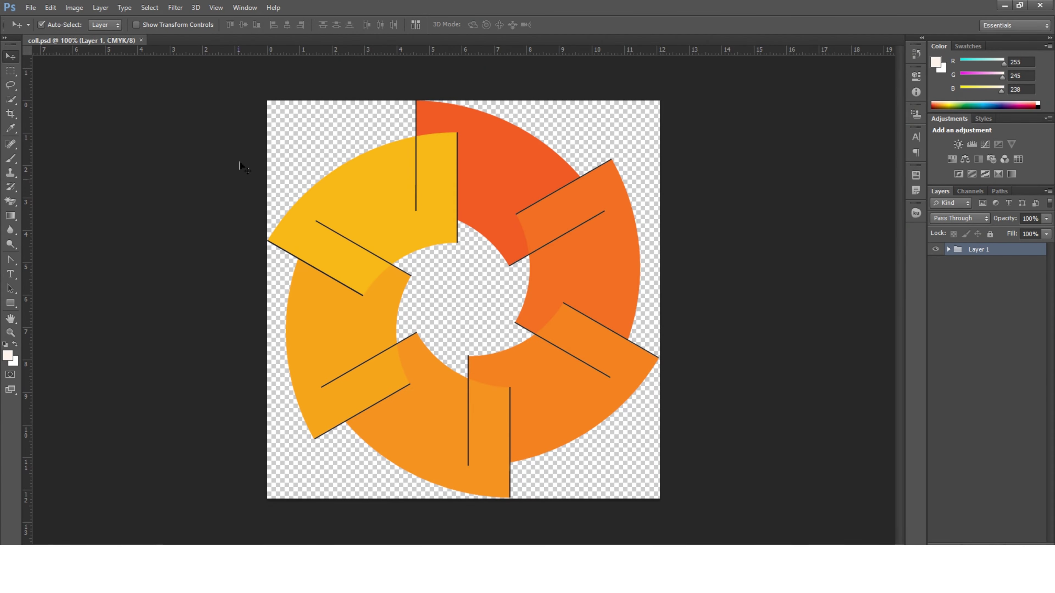
Step: Create a new A6 document at 300 pixels/inch in RGB Color and rotate the canvas 90 degrees to landscape
key("ctrl+n")
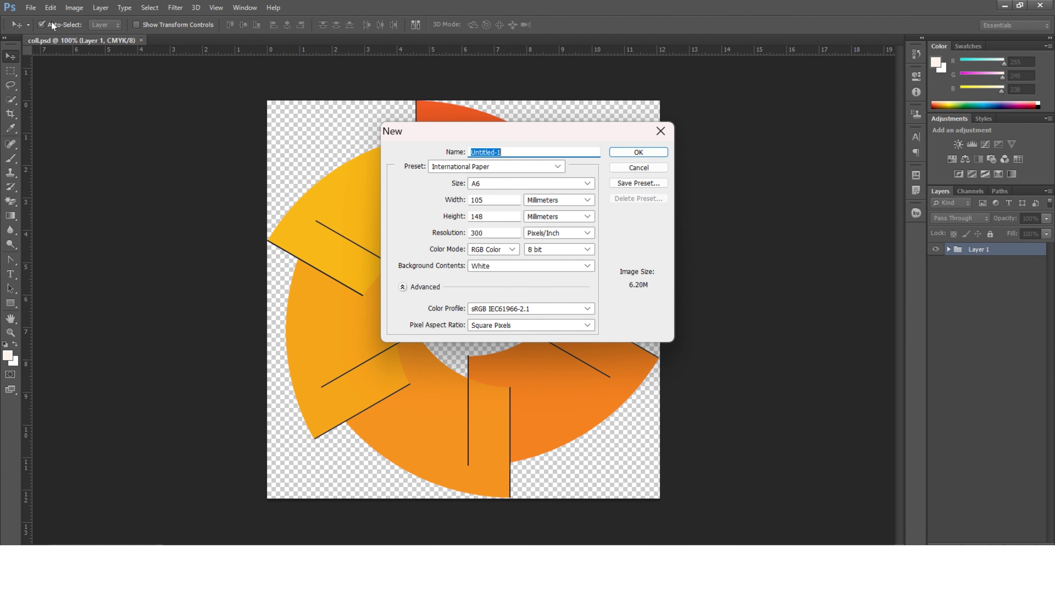
left_click(570, 184)
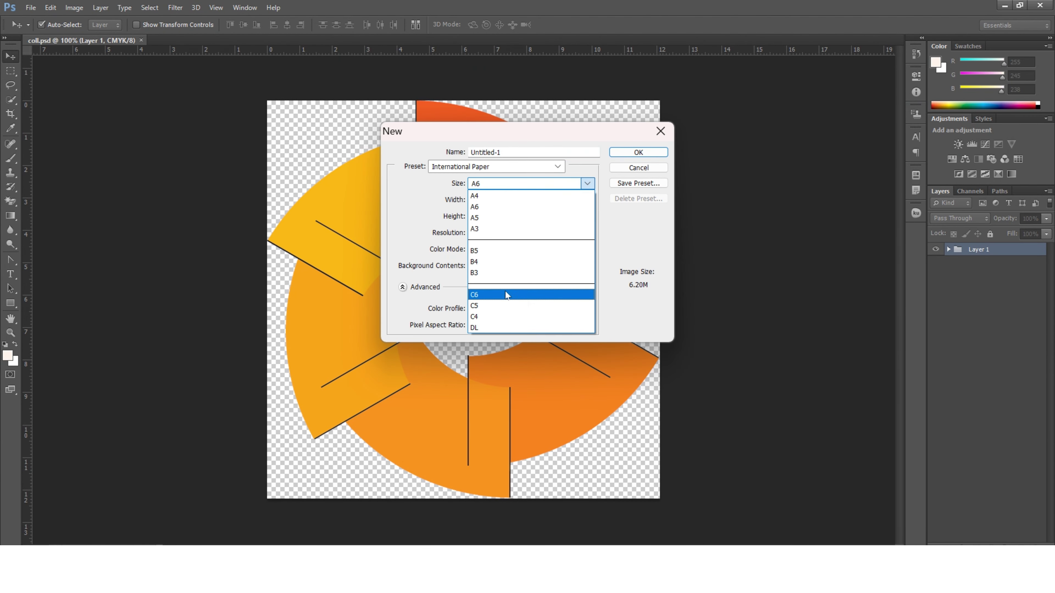
left_click(514, 204)
left_click(632, 154)
left_click(74, 7)
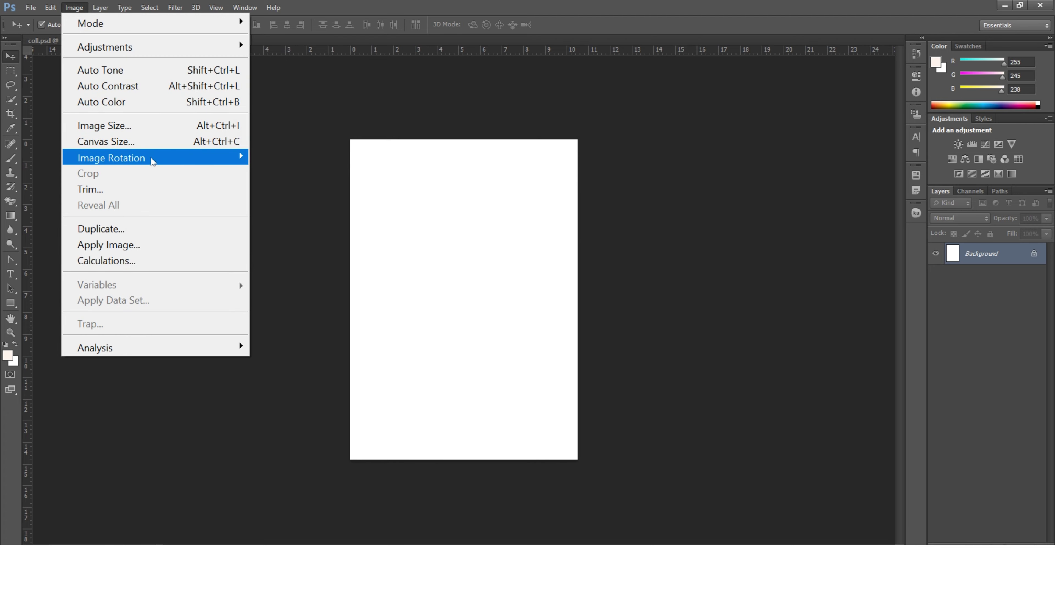
mouse_move(151, 160)
left_click(290, 172)
Step: Set auto-select to Group and copy the entire ring artwork from coll.psd into the new document
left_click(62, 40)
left_click_drag(409, 179, 406, 279)
left_click(104, 40)
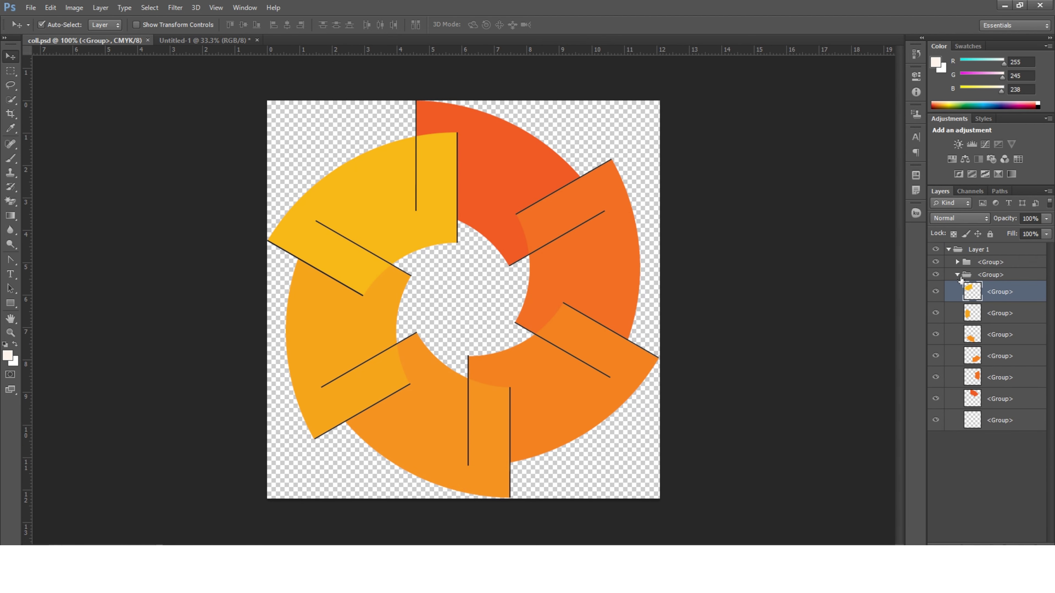
left_click(104, 24)
left_click(104, 37)
left_click_drag(422, 219, 514, 275)
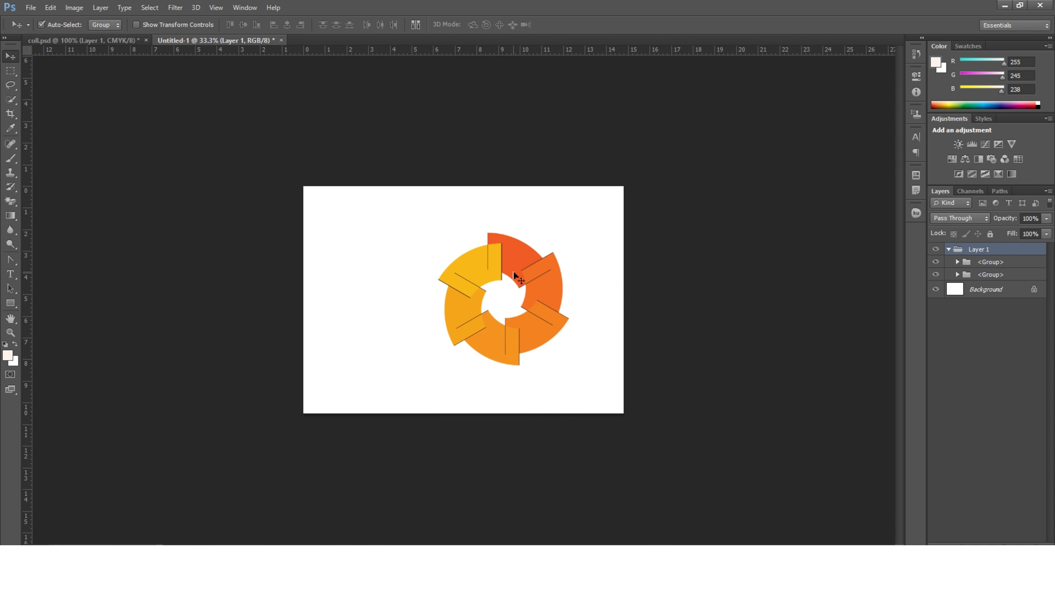
Step: Scale the ring group to about 163% so it nearly fills the canvas height, and move it to the canvas's right edge
key("ctrl+t")
left_click_drag(570, 370, 601, 399)
left_click_drag(438, 233, 401, 195)
left_click_drag(601, 398, 611, 408)
left_click_drag(401, 195, 398, 191)
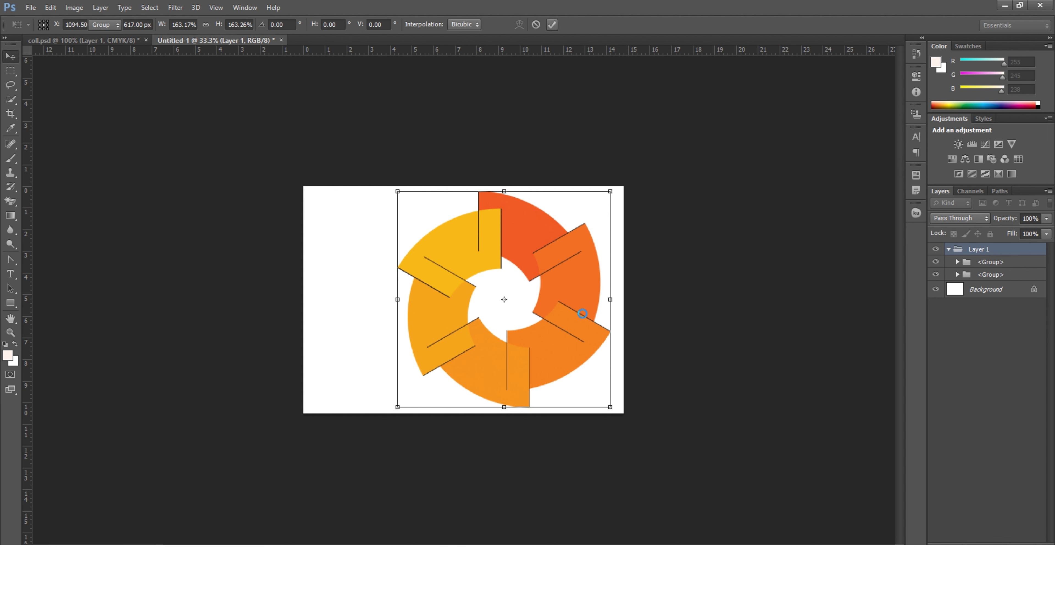
key("Return")
left_click_drag(565, 341, 579, 340)
Step: Expand the lower subgroup of the ring and delete its empty bottommost layer
left_click(958, 275)
left_click(1011, 293)
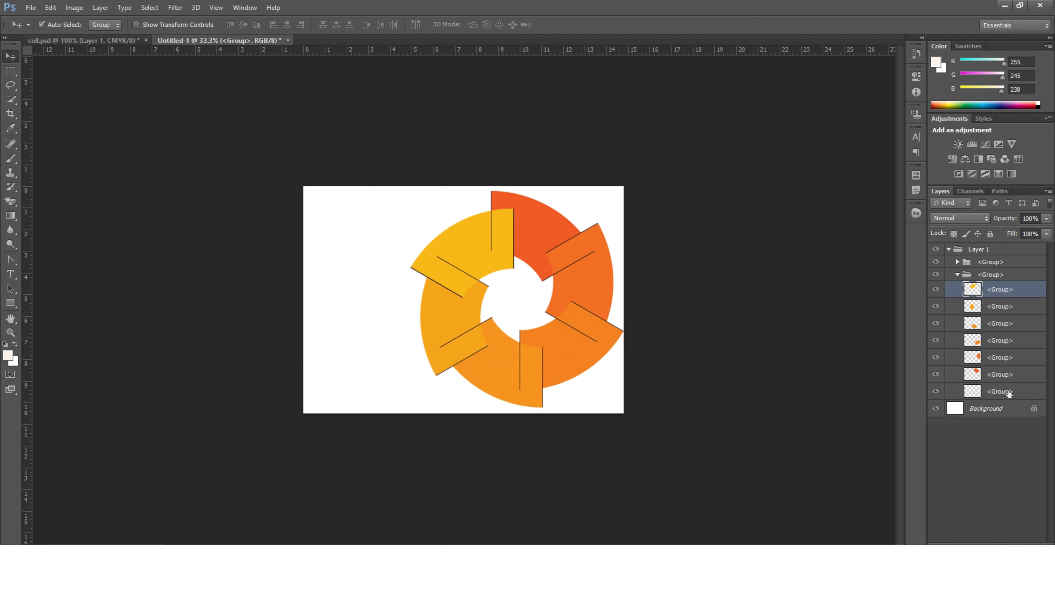
left_click(1009, 393)
key("Delete")
Step: Rename the six ring segment layers 1, 2, 3, 4, 5 and 6 in stacking order
left_click(1005, 291)
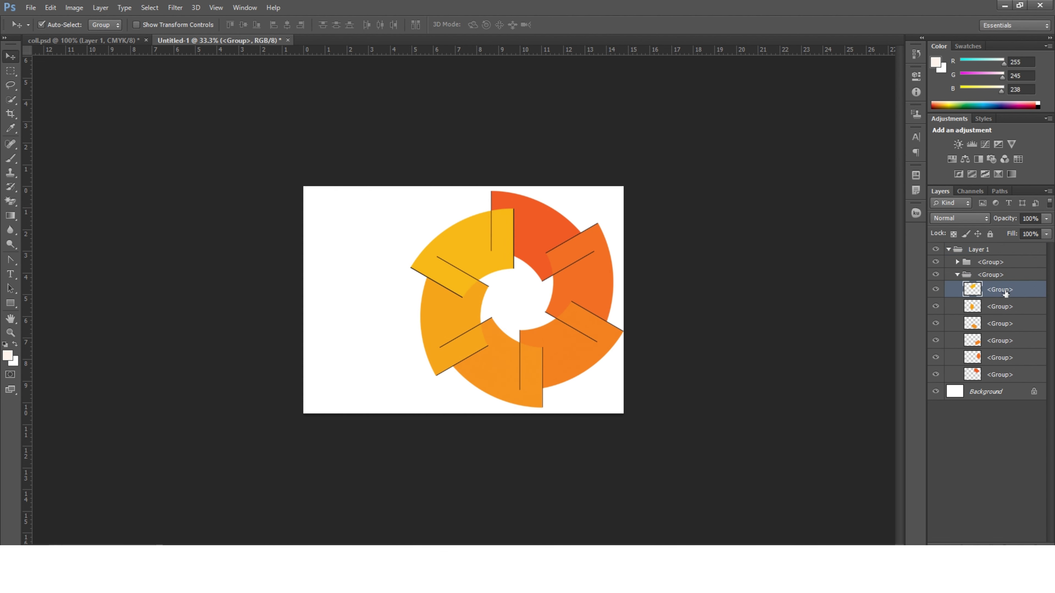
type("1")
double_click(1001, 308)
type("2")
double_click(1003, 331)
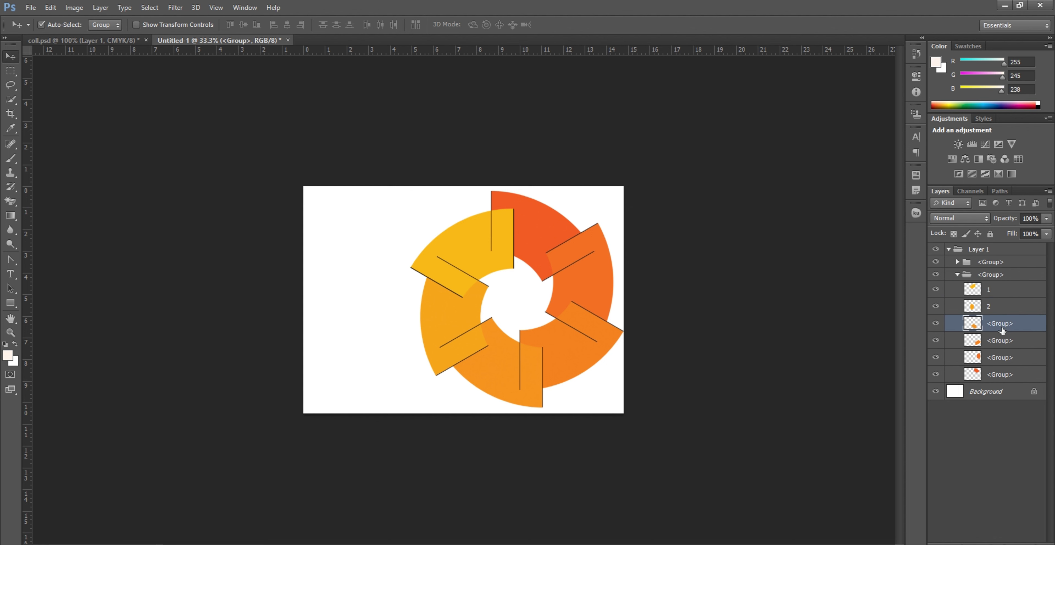
type("3")
double_click(1004, 348)
type("4")
double_click(1009, 358)
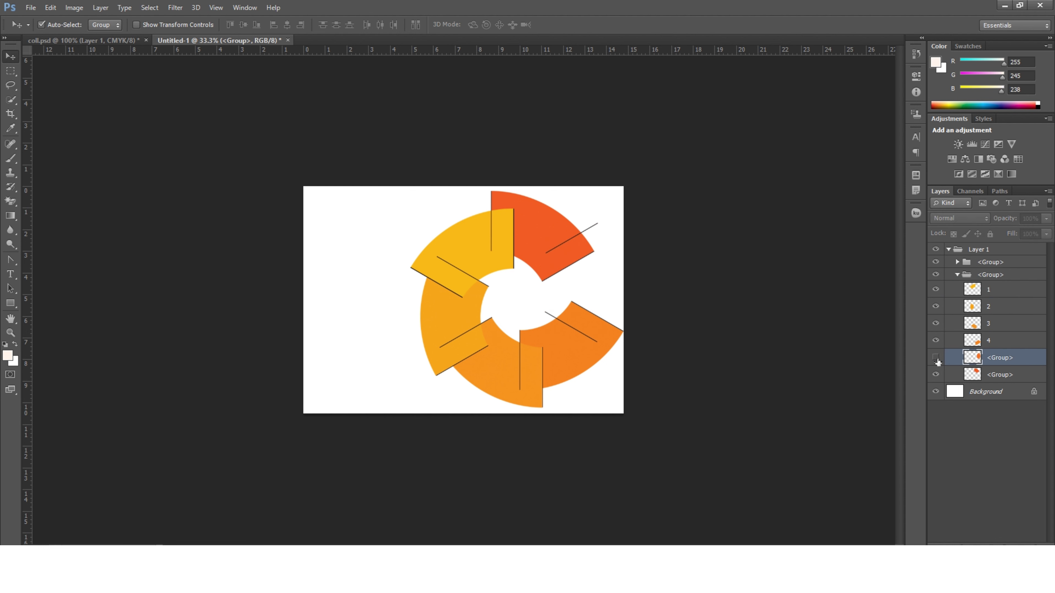
type("5")
double_click(999, 374)
type("6")
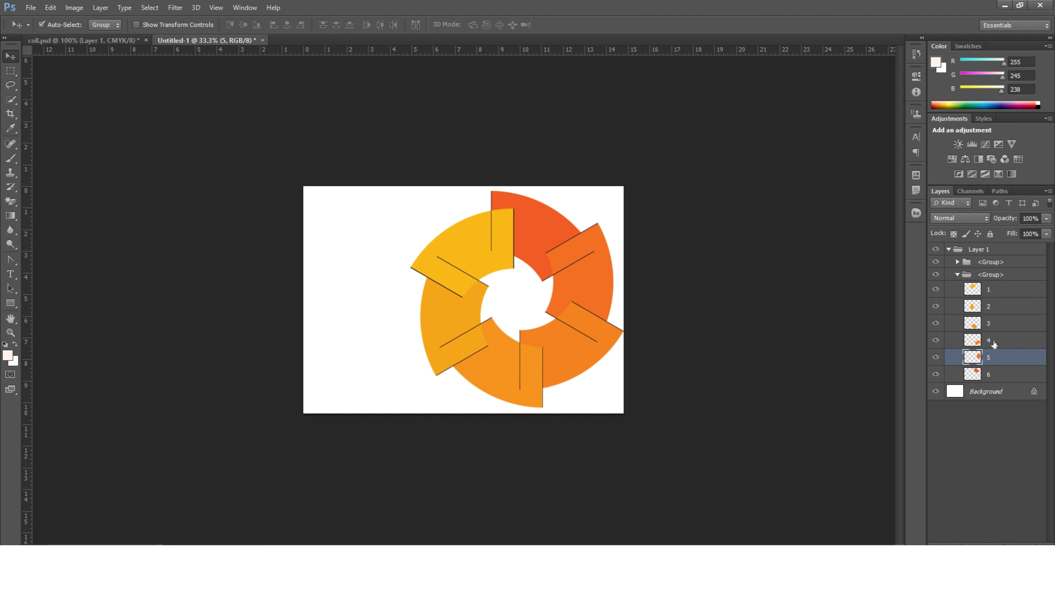
Step: Place the six pictures, image 1 to image 6, from the Pictures folder above segment layer 1 and accept their default sizes
left_click(990, 291)
left_click(594, 480)
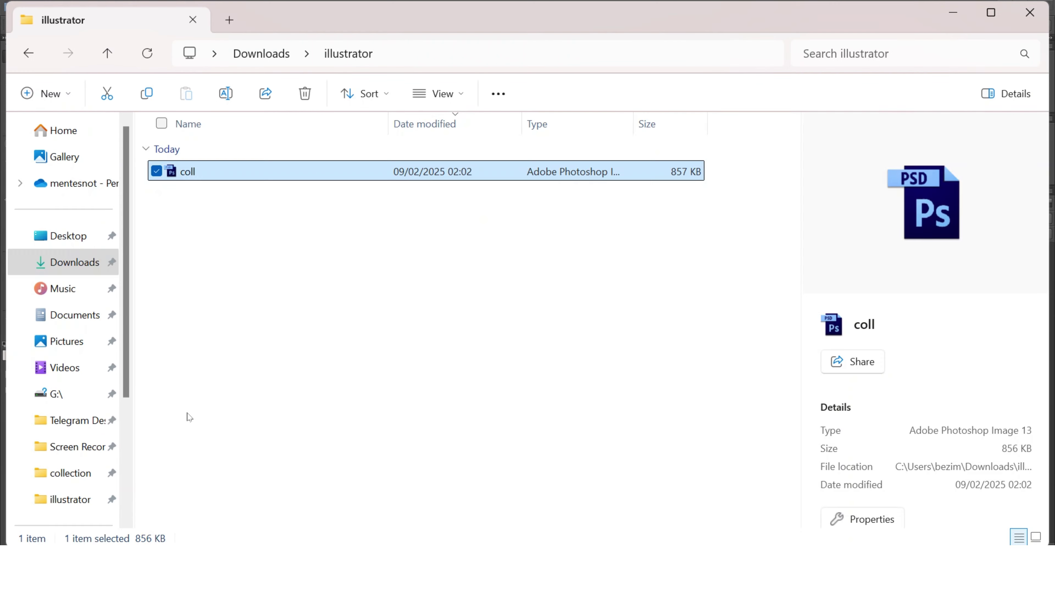
left_click(66, 341)
double_click(294, 270)
double_click(191, 169)
left_click_drag(708, 276, 199, 166)
left_click_drag(200, 170, 652, 266)
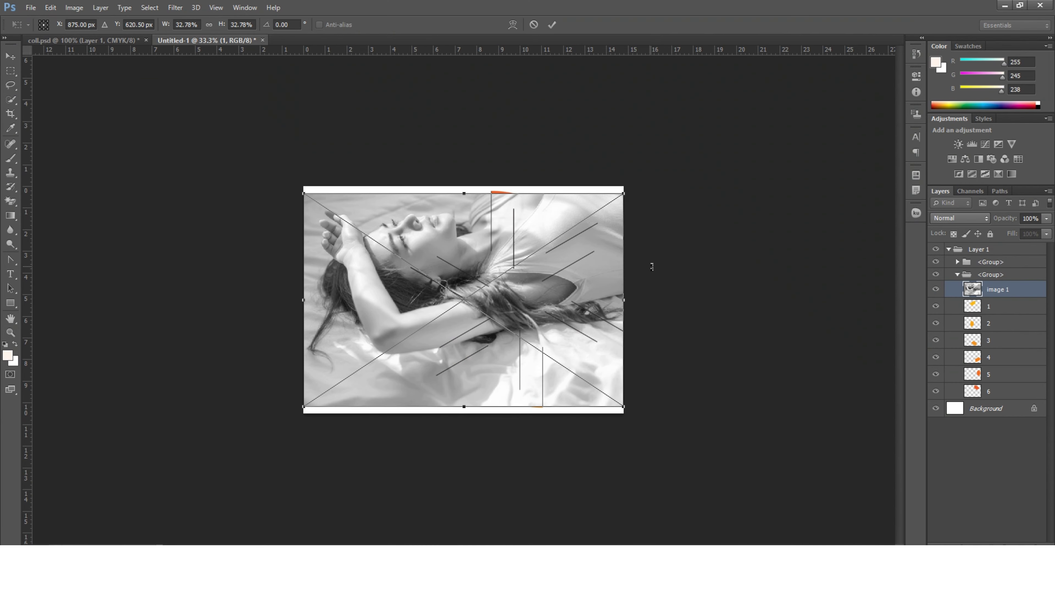
left_click(552, 26)
left_click(552, 26)
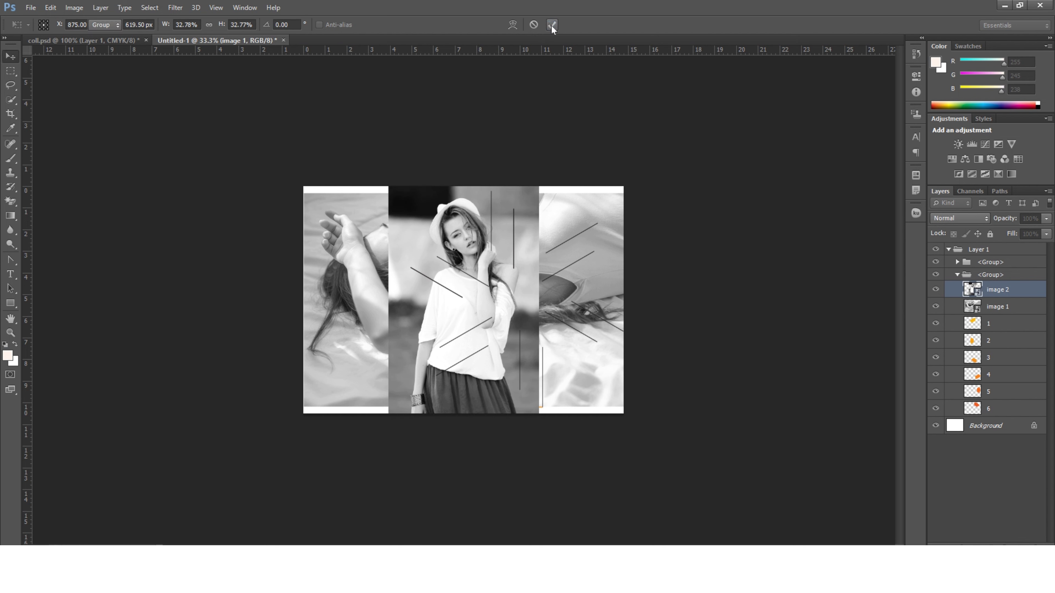
left_click(552, 26)
left_click(552, 26)
left_click(552, 26)
left_click(552, 26)
left_click(552, 26)
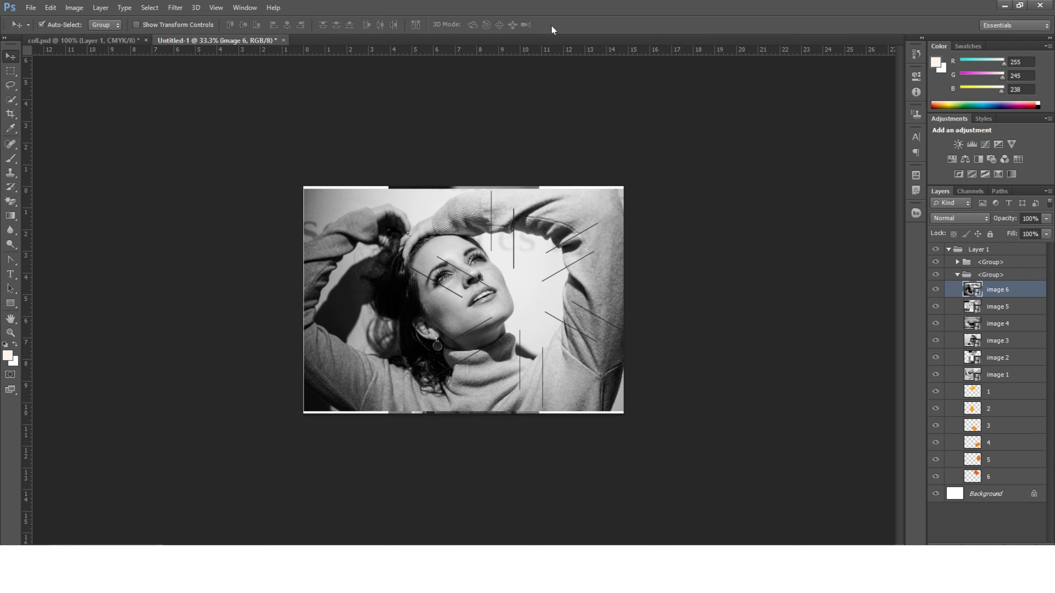
Step: Hide image 2 to image 6, keep image 1 visible, and clip image 1 to segment layer 1
left_click(935, 374)
left_click_drag(936, 360, 936, 290)
left_click(1008, 376)
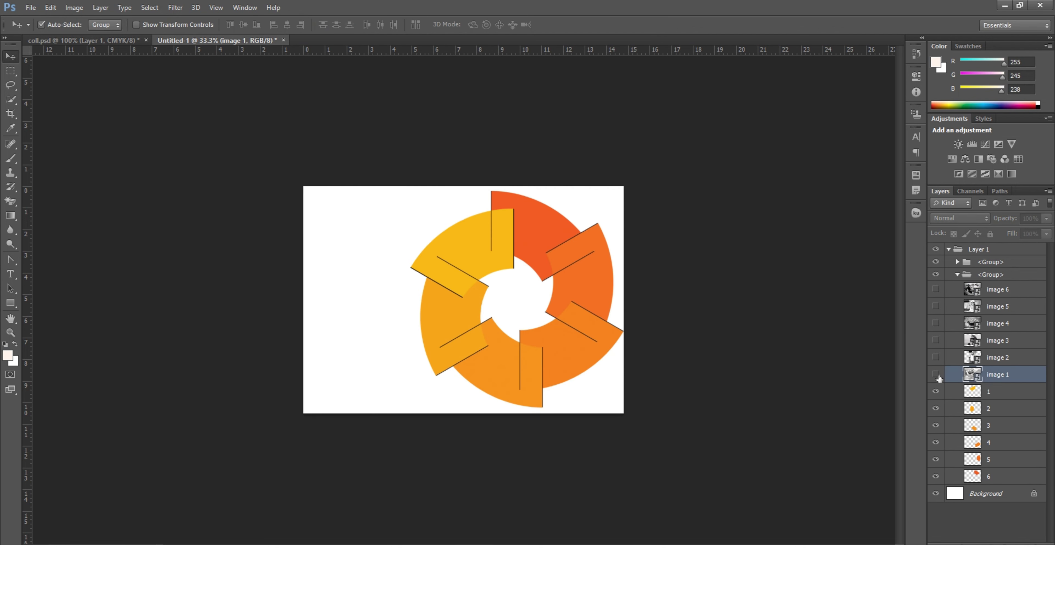
left_click(936, 374)
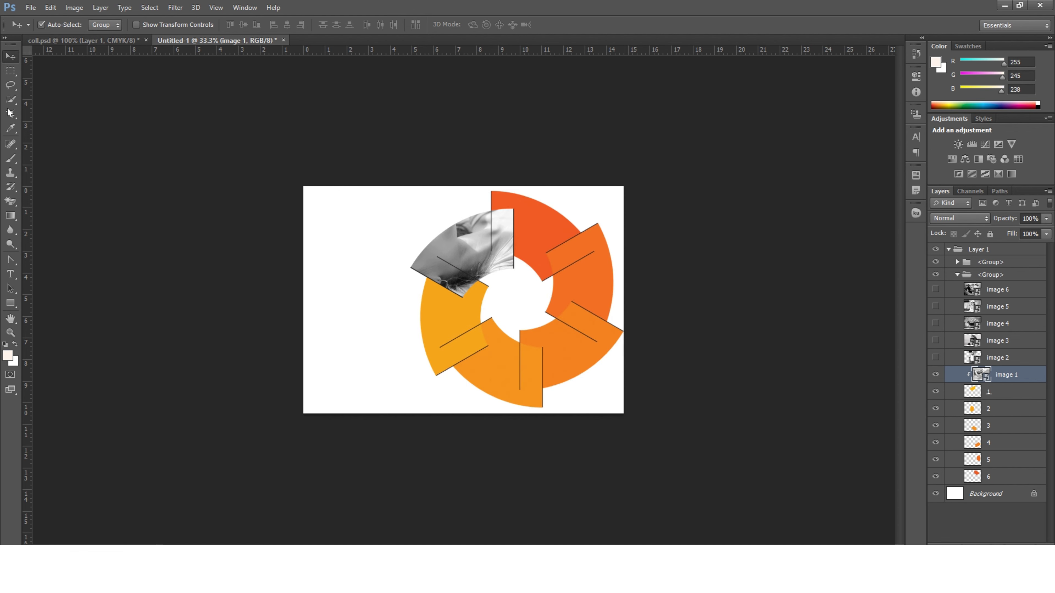
Step: Scale image 1 to about 12.5%, rotate it -30°, and position it to fill the upper-left ring segment
key("ctrl+t")
left_click_drag(306, 194, 366, 236)
left_click_drag(625, 407, 512, 333)
left_click_drag(492, 269, 516, 242)
left_click_drag(524, 317, 536, 245)
mouse_move(441, 321)
left_mouse_down()
mouse_move(440, 306)
mouse_move(436, 316)
left_mouse_up()
mouse_move(505, 193)
left_mouse_down()
mouse_move(485, 181)
mouse_move(472, 236)
mouse_move(470, 225)
mouse_move(522, 219)
mouse_move(504, 191)
left_mouse_up()
key("Return")
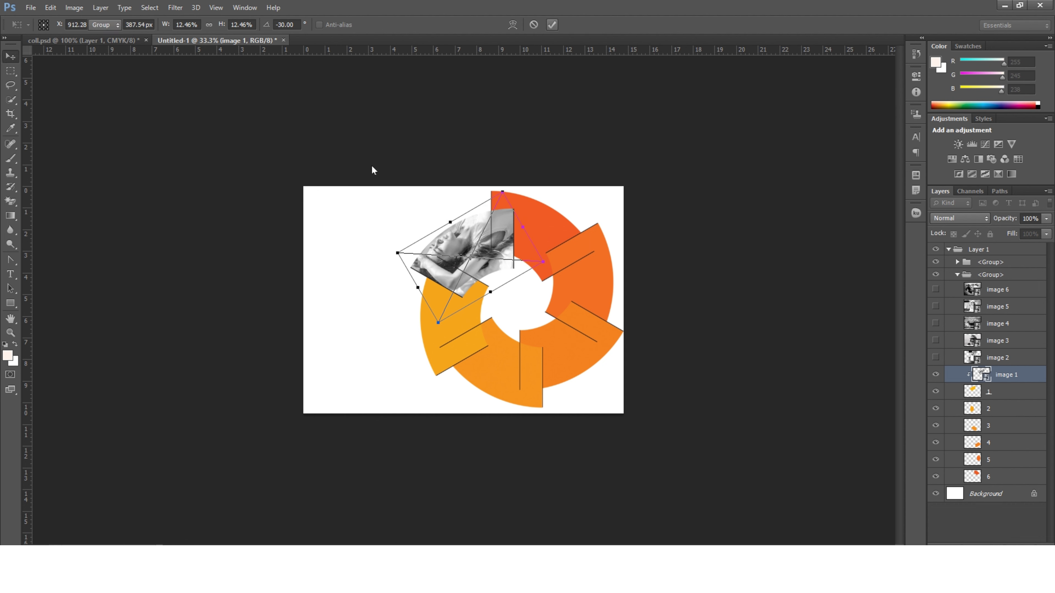
Step: Show image 2, move it directly above segment layer 2, and clip it to that layer
key("z")
left_click(540, 266)
left_click(544, 268)
left_click(548, 270)
left_click(574, 298, "alt")
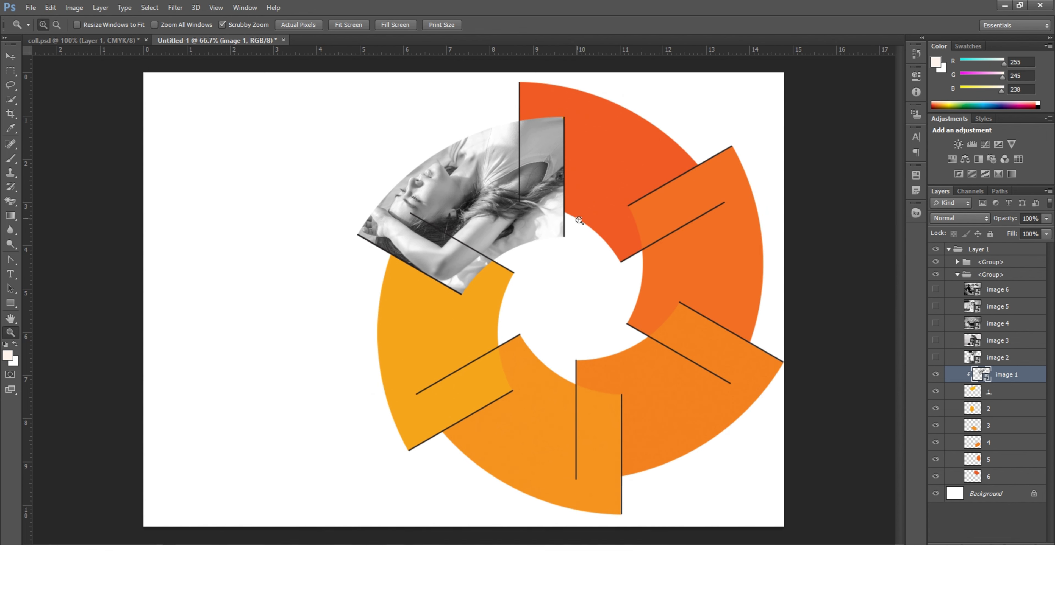
left_click(997, 358)
left_click(936, 358)
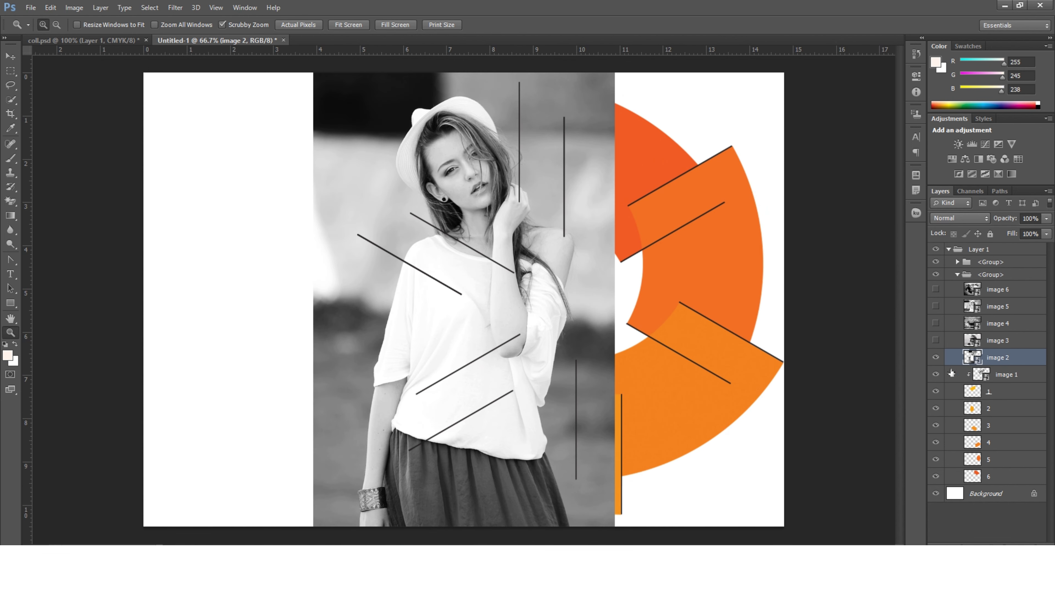
left_click_drag(1008, 359, 1010, 406)
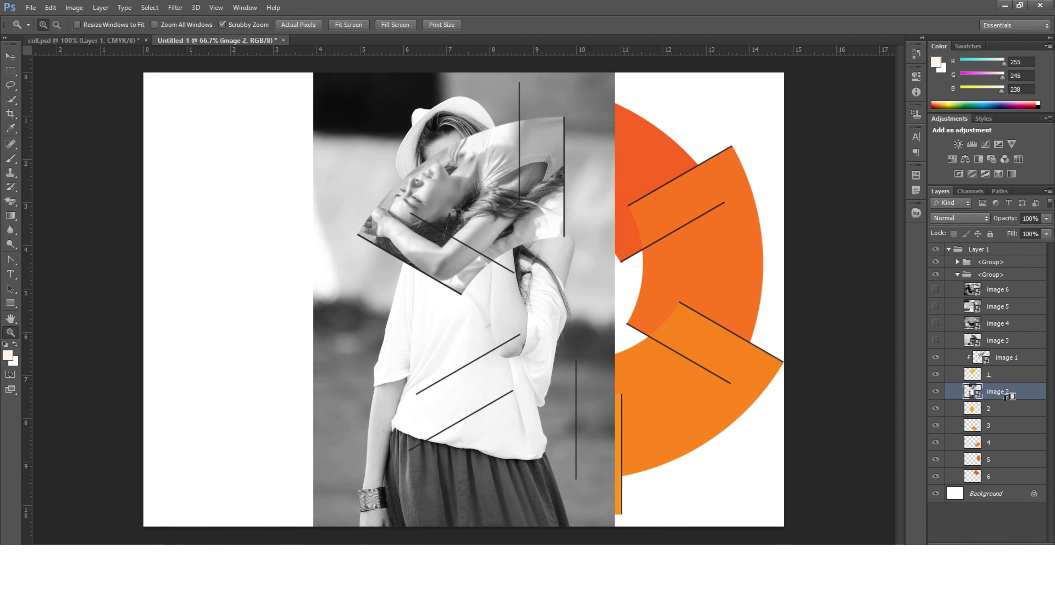
left_click(1009, 397, "alt")
Step: Scale image 2 to about 12% and position it so the woman fills the left ring segment
key("ctrl+t")
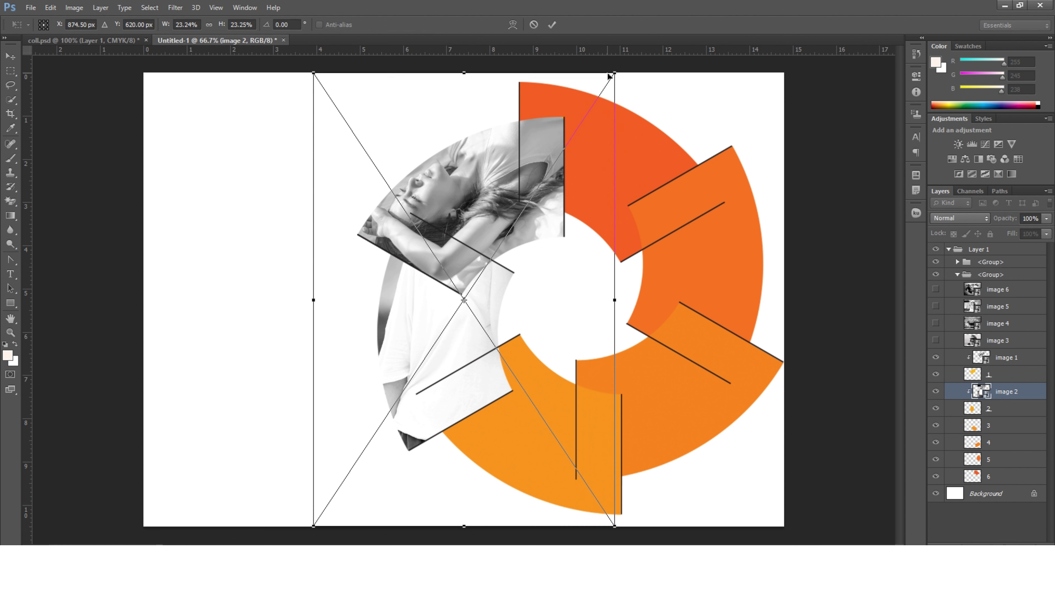
left_click_drag(617, 66, 511, 231)
left_click_drag(293, 212, 355, 265)
left_click_drag(402, 327, 404, 273)
left_click_drag(349, 473, 353, 456)
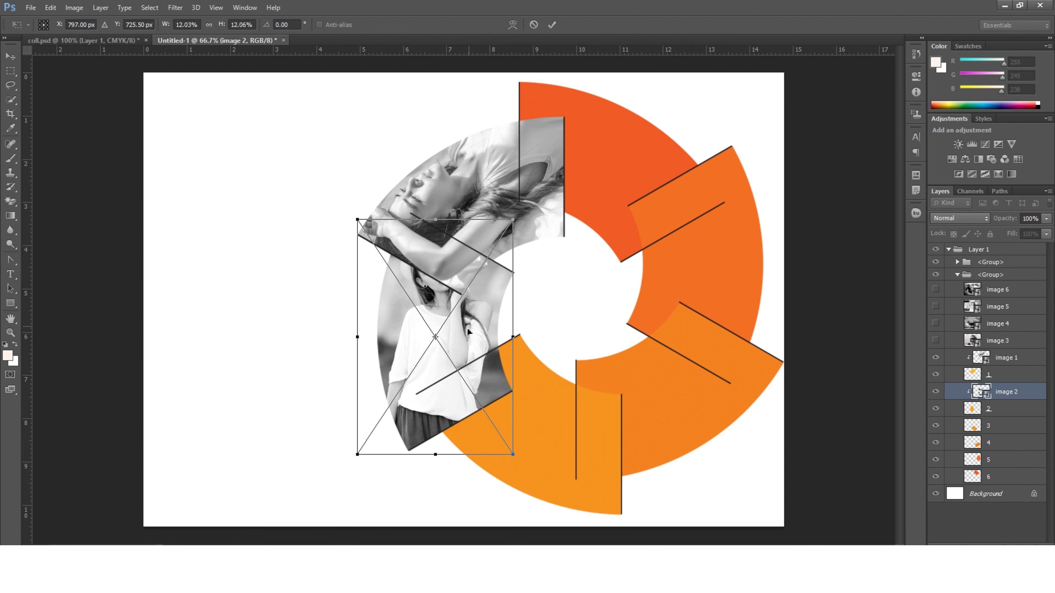
left_click_drag(471, 326, 472, 335)
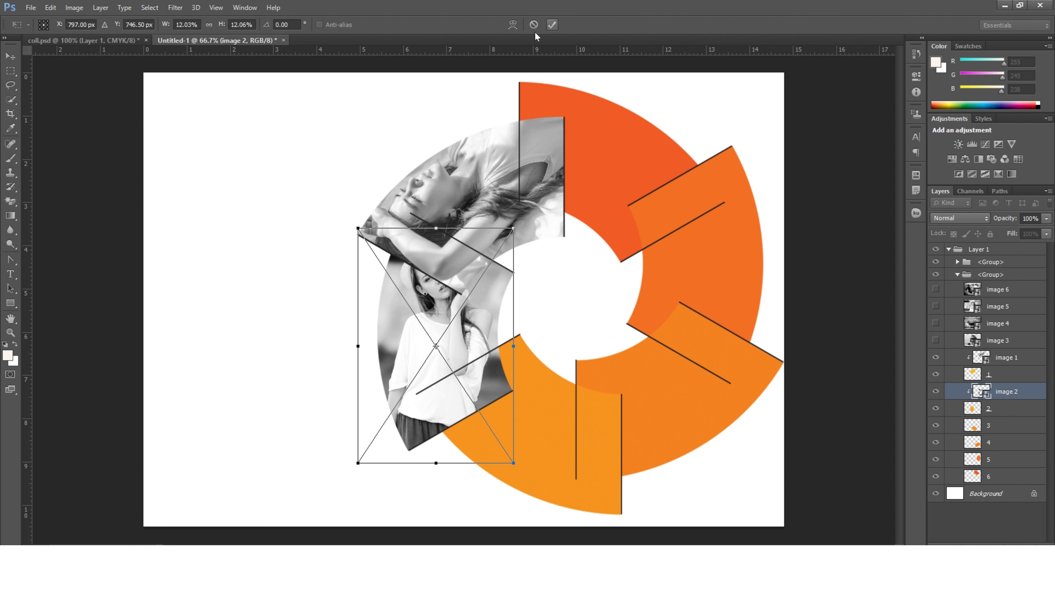
left_click(552, 25)
Step: Move image 3 directly above segment layer 3, clip it to that layer, and make it visible
key("z")
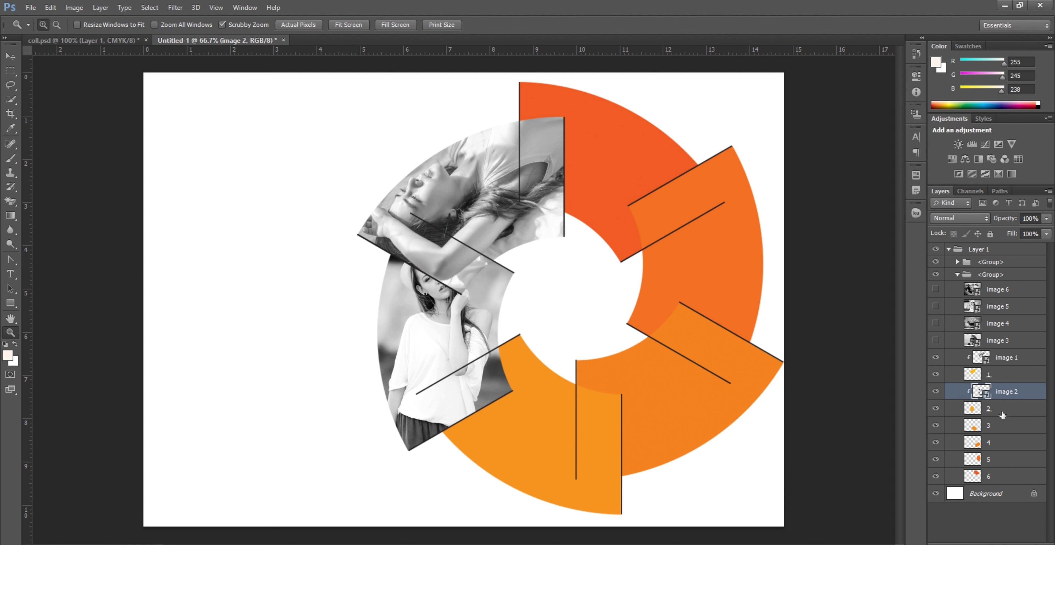
left_click(1002, 415)
left_click(996, 430)
left_click(1010, 343)
left_click_drag(1020, 439, 1016, 418)
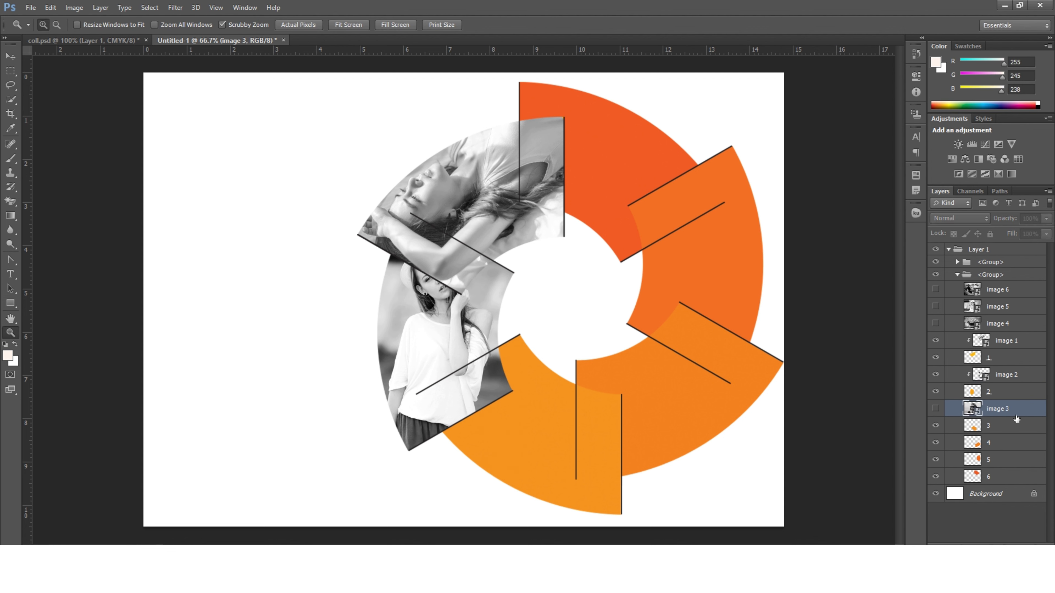
key("ctrl+alt+g")
left_click(936, 409)
Step: Set auto-select to Layer and move image 3 down and to the right within its ring segment
left_click(11, 56)
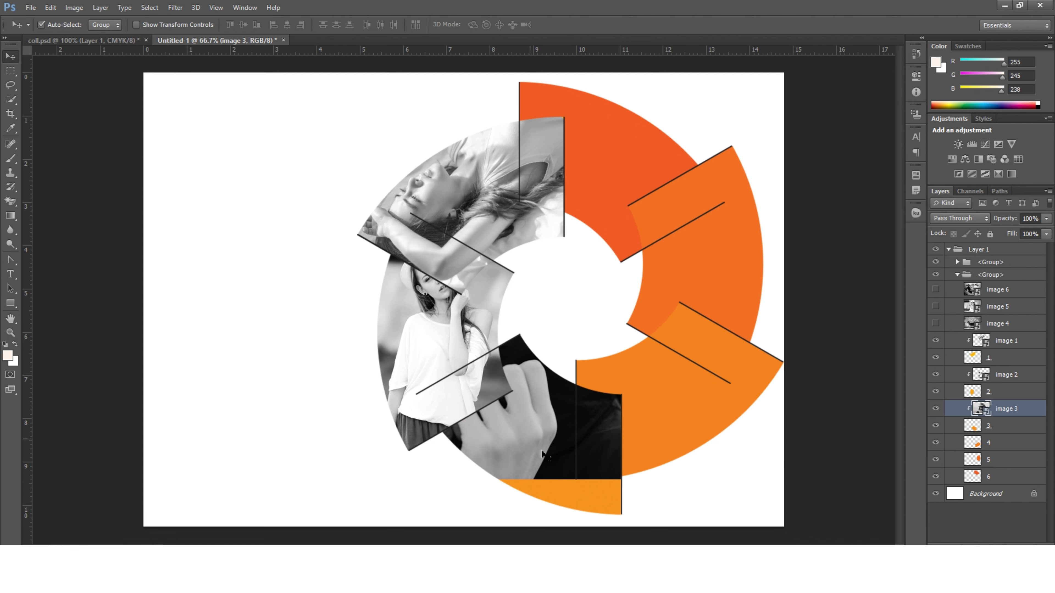
left_click_drag(542, 453, 568, 473)
key("ctrl+z")
left_click(113, 25)
left_click(104, 47)
left_click_drag(543, 432, 582, 478)
Step: Scale image 3 to about 16.5% and position the woman's face and hands within the bottom ring segment
key("ctrl+t")
left_click_drag(179, 166, 438, 310)
left_click_drag(821, 270, 709, 336)
left_click_drag(565, 414, 574, 416)
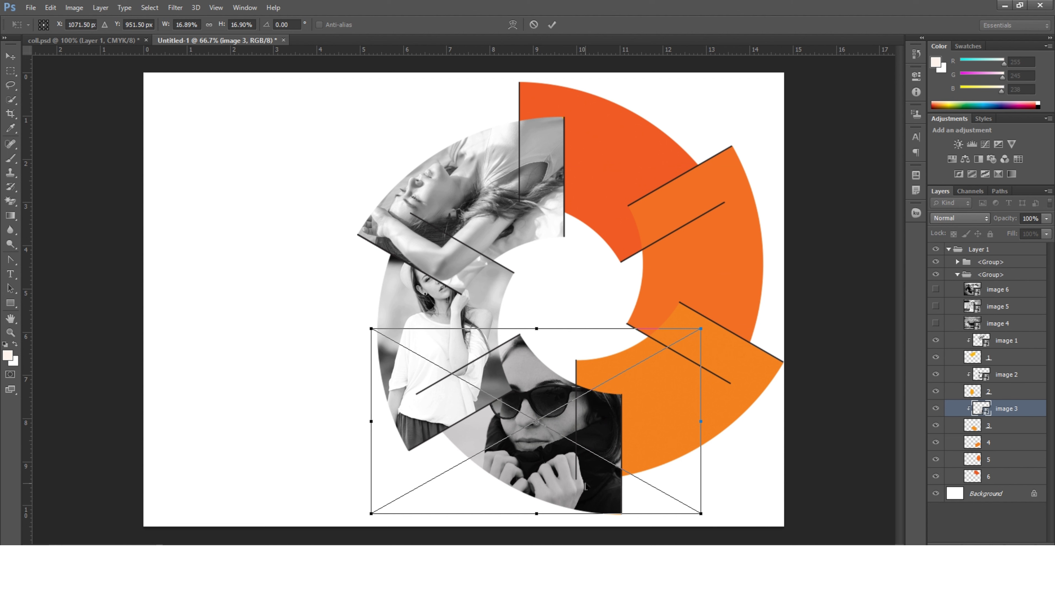
left_click_drag(371, 328, 394, 342)
left_click_drag(535, 372, 525, 368)
left_click_drag(695, 507, 708, 516)
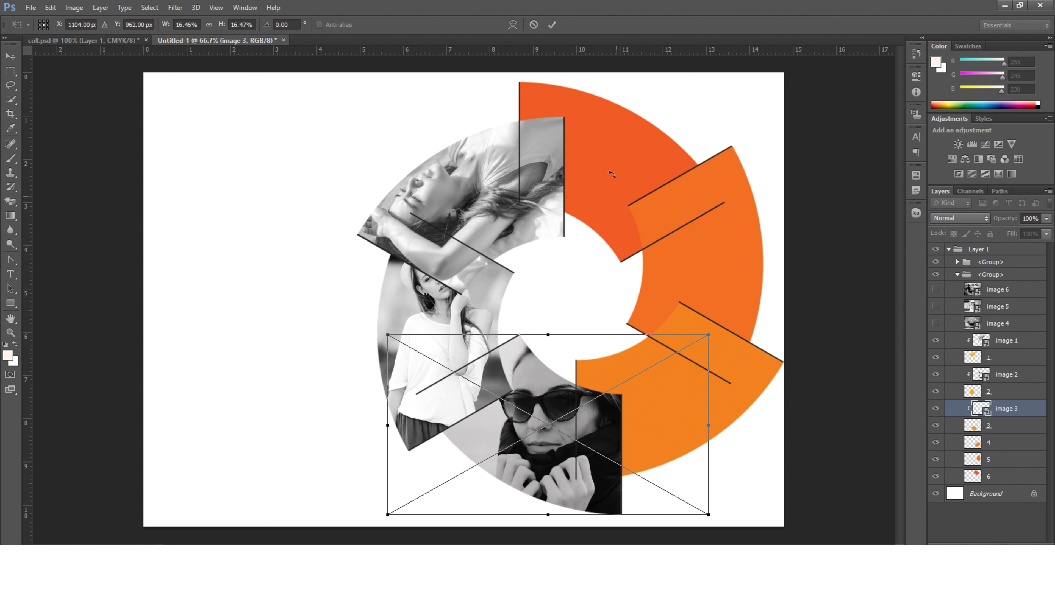
left_click(552, 25)
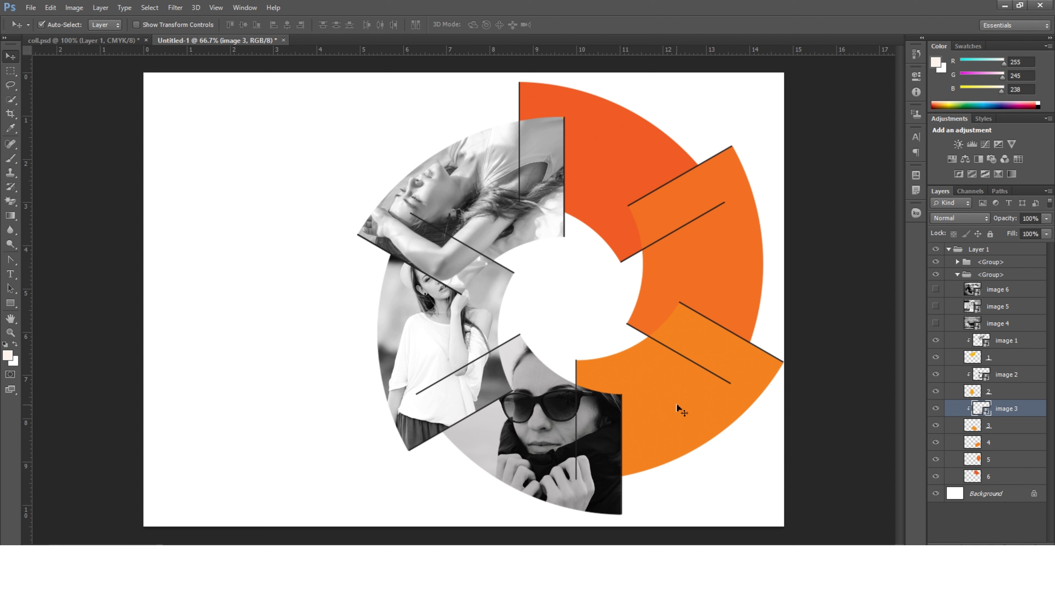
Step: Move image 4 directly above segment layer 4, clip it to that layer, and make it visible
left_click_drag(998, 323, 1015, 443)
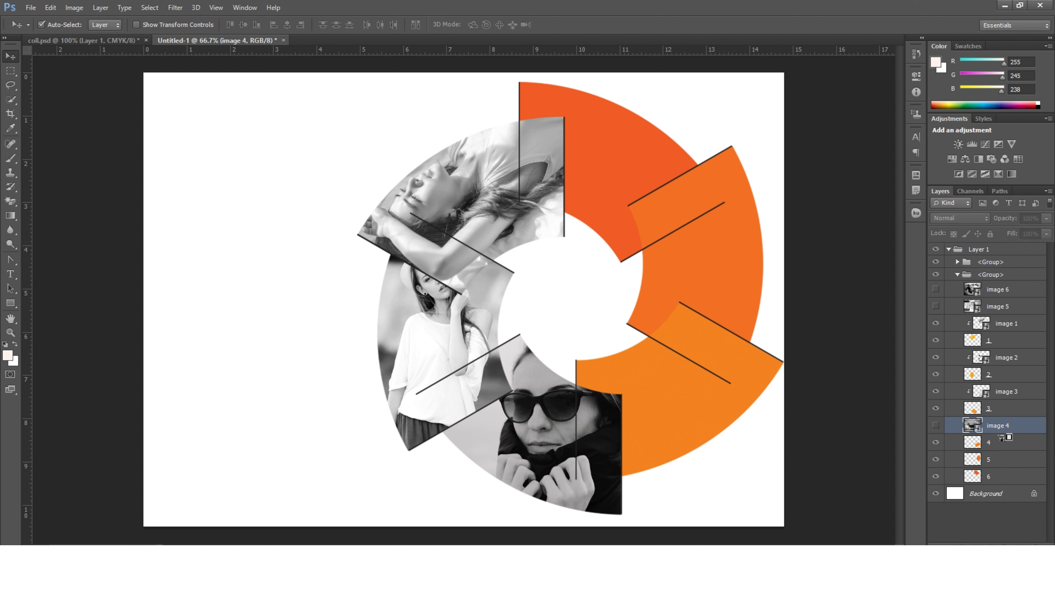
left_click(1003, 434, "alt")
left_click(936, 425)
Step: Scale image 4 to about 14.4% and position the hat and flowers to fill the lower-right ring segment
key("ctrl+t")
left_click_drag(146, 89, 463, 299)
left_click_drag(779, 514, 727, 465)
left_click_drag(696, 416, 732, 434)
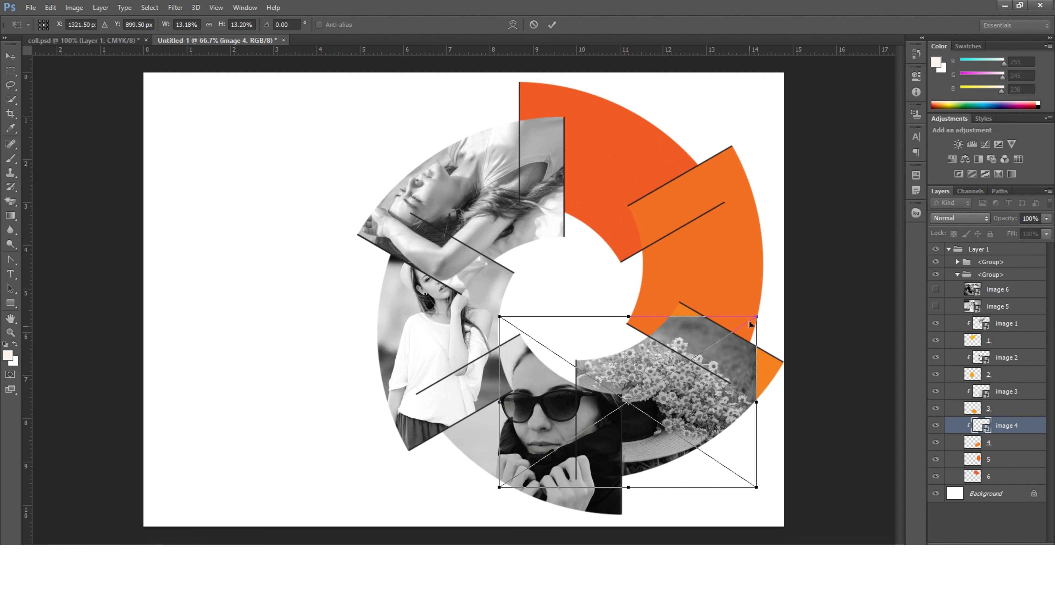
left_click_drag(758, 318, 779, 303)
left_click_drag(738, 372, 761, 368)
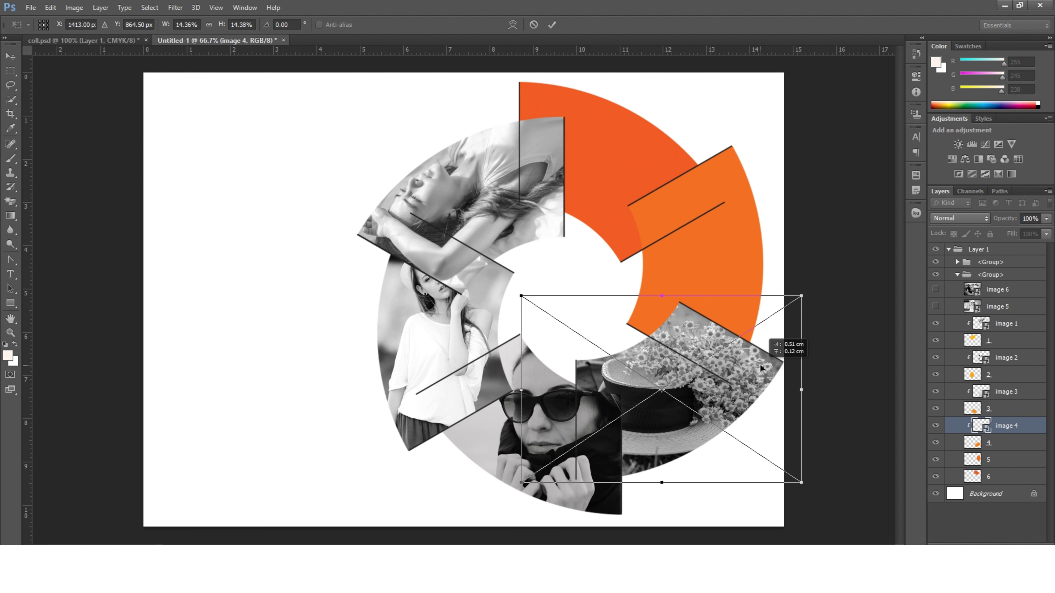
key("Return")
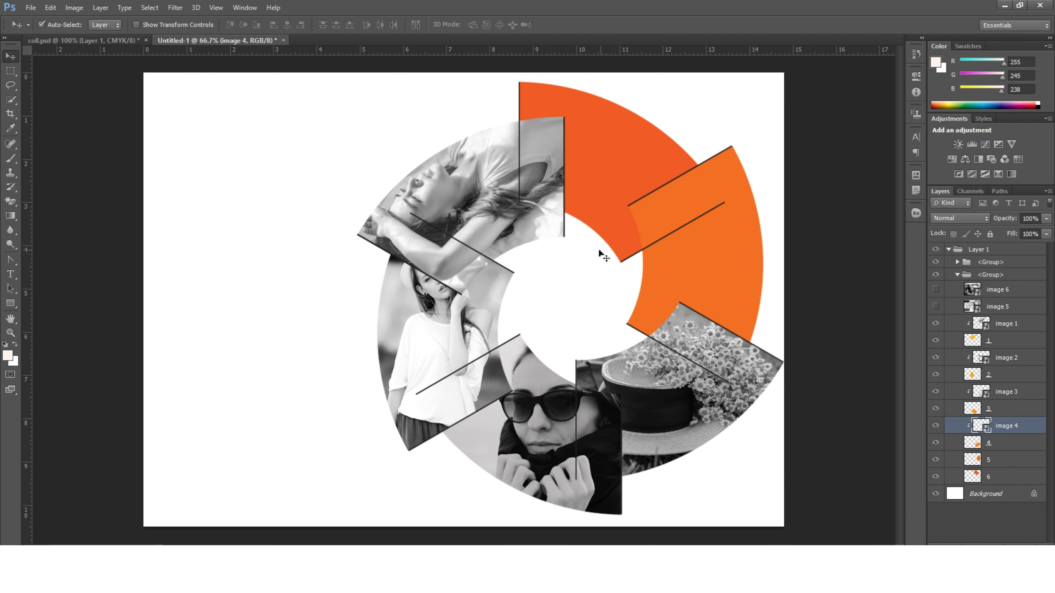
Step: Move image 5 directly above segment layer 5, make it visible, and clip it to that layer
left_click(963, 312)
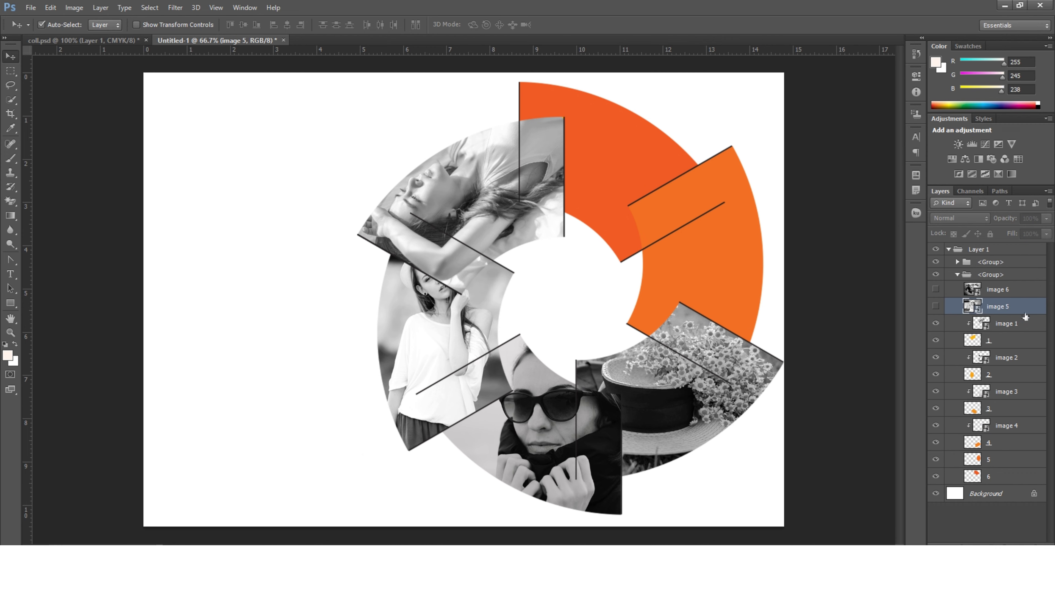
left_click_drag(1027, 471, 1022, 457)
left_click(936, 443)
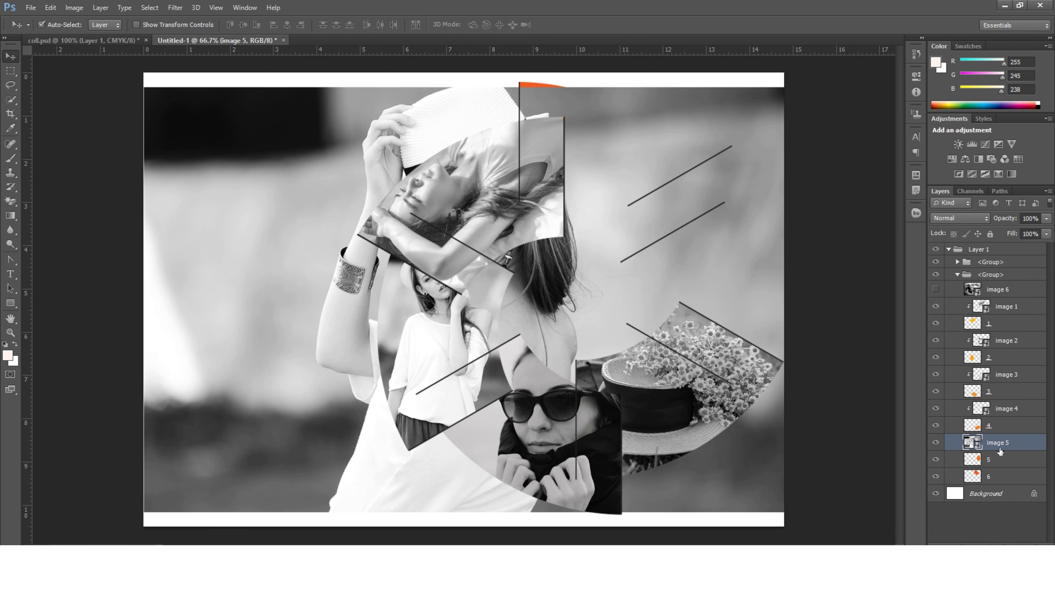
left_click(996, 458, "shift")
left_click(1003, 447)
key("ctrl+alt+g")
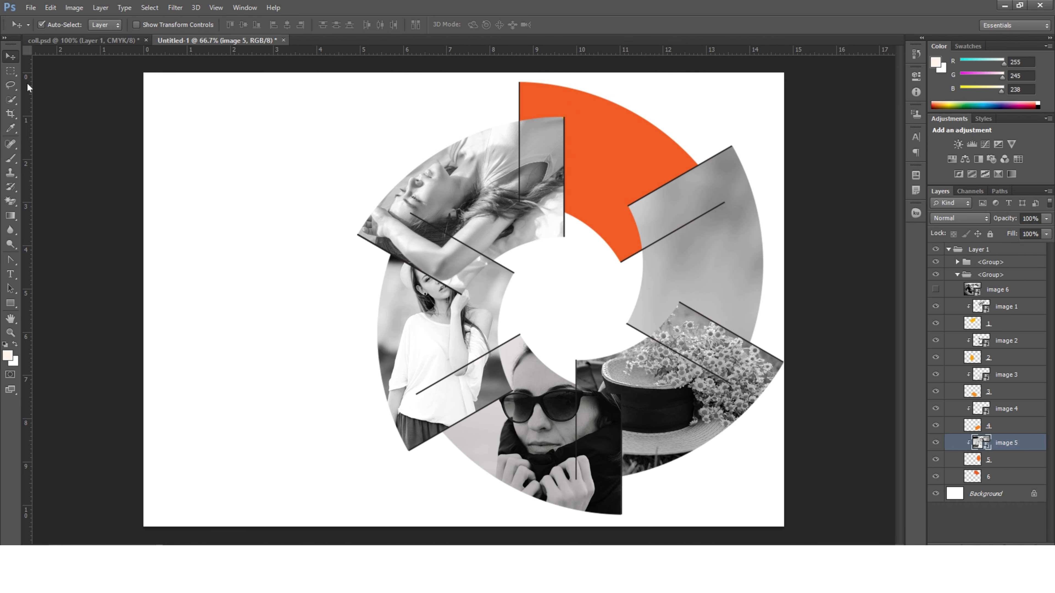
Step: Scale down image 5 and position the woman in the hat to fill the ring segment above the flowers
key("ctrl+t")
left_click_drag(145, 88, 542, 294)
left_click_drag(570, 341, 628, 161)
left_click_drag(842, 333, 881, 347)
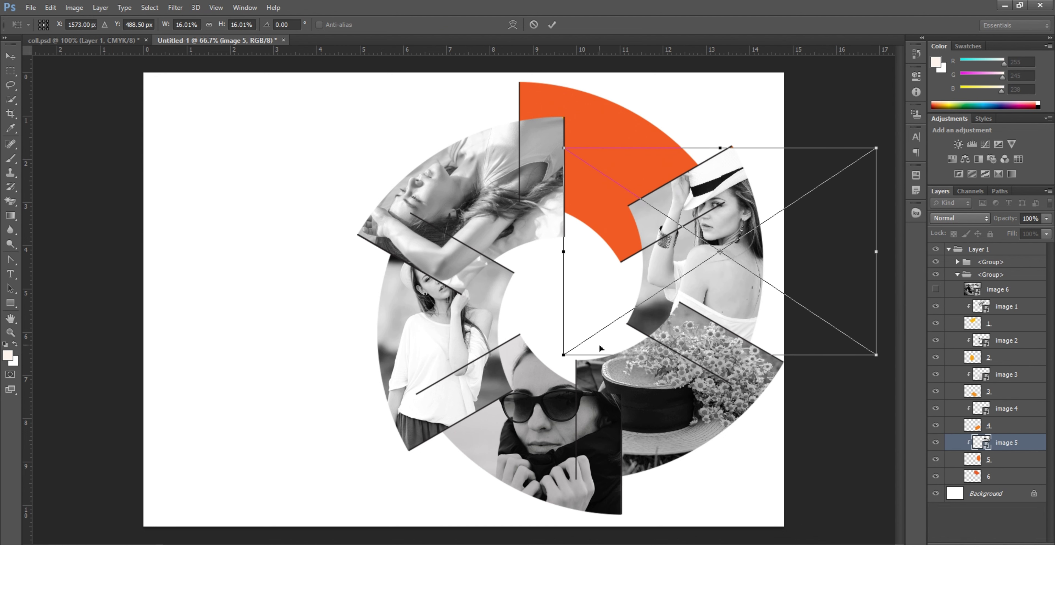
left_click_drag(563, 355, 516, 389)
left_click_drag(711, 303, 716, 305)
left_click(554, 26)
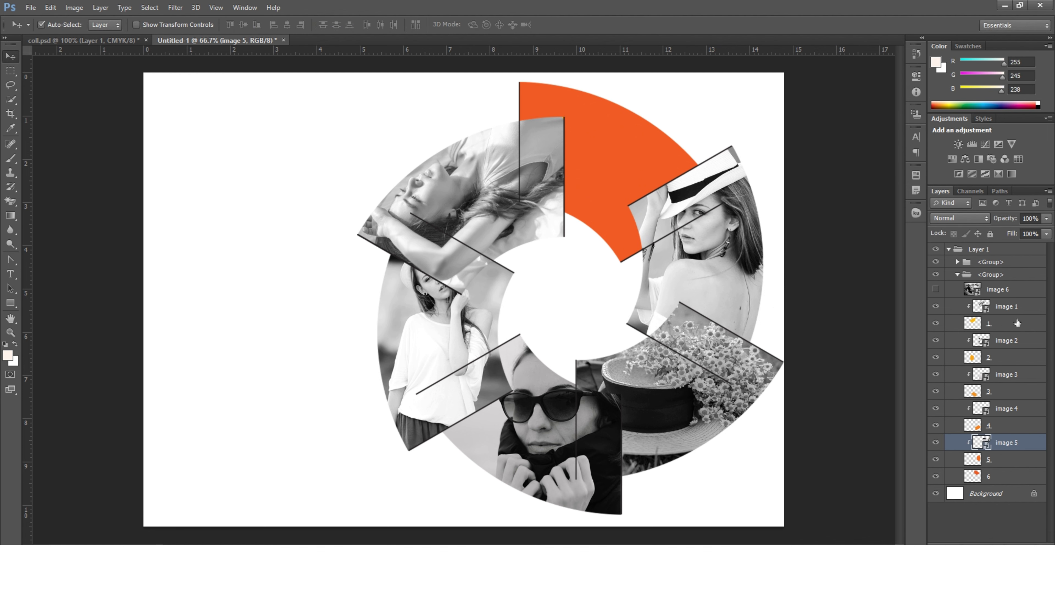
Step: Move image 6 above segment layer 6, clip it there, and scale and position the woman's face within the top ring segment
left_click_drag(997, 289, 1020, 478)
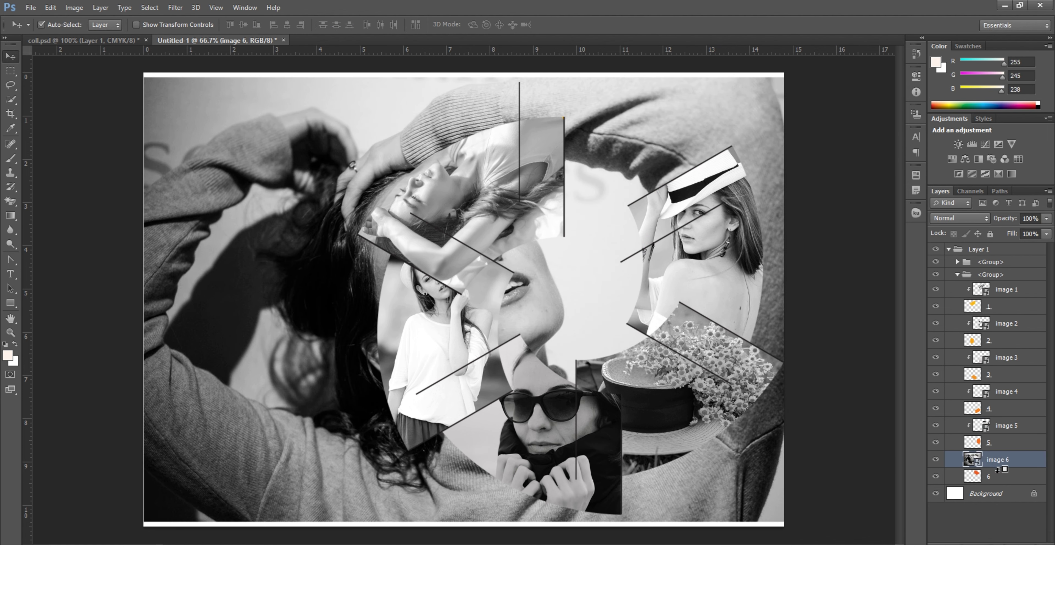
left_click(1001, 468, "alt")
key("ctrl+t")
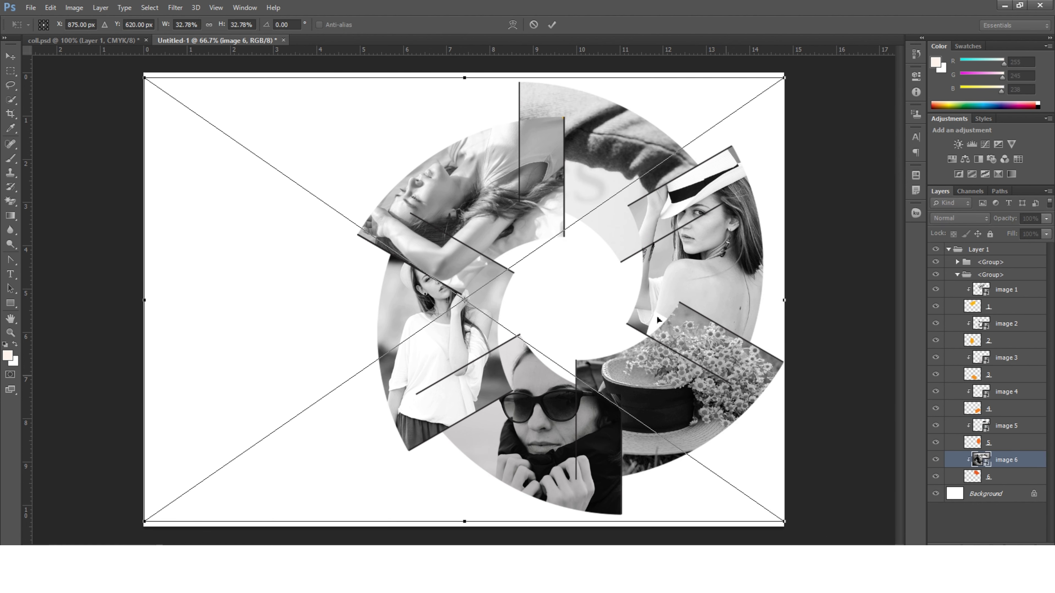
left_click_drag(144, 74, 465, 253)
left_click_drag(566, 339, 564, 150)
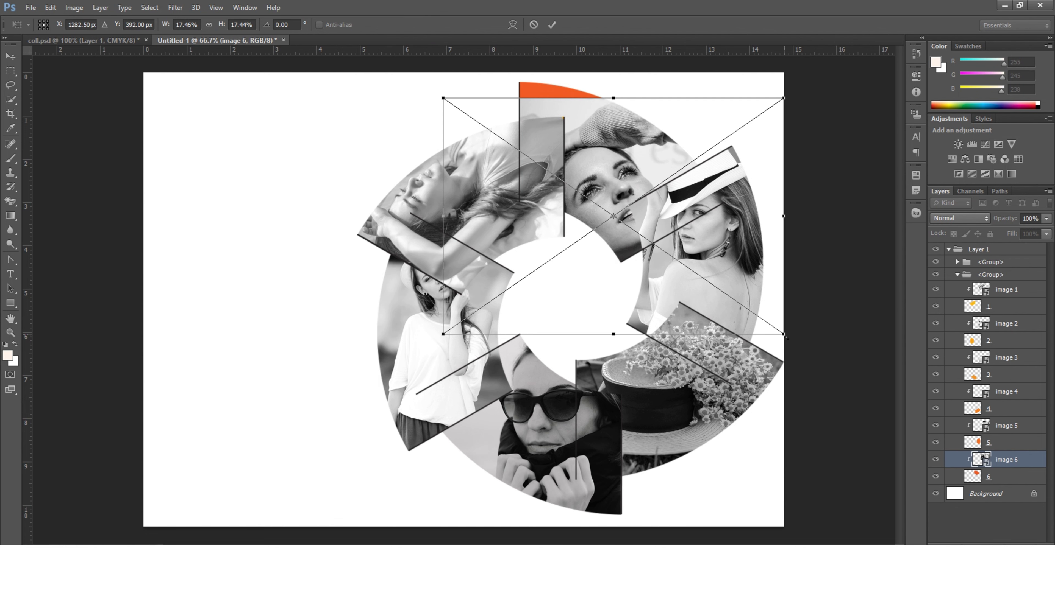
left_click_drag(783, 334, 716, 266)
left_click_drag(607, 233, 610, 216)
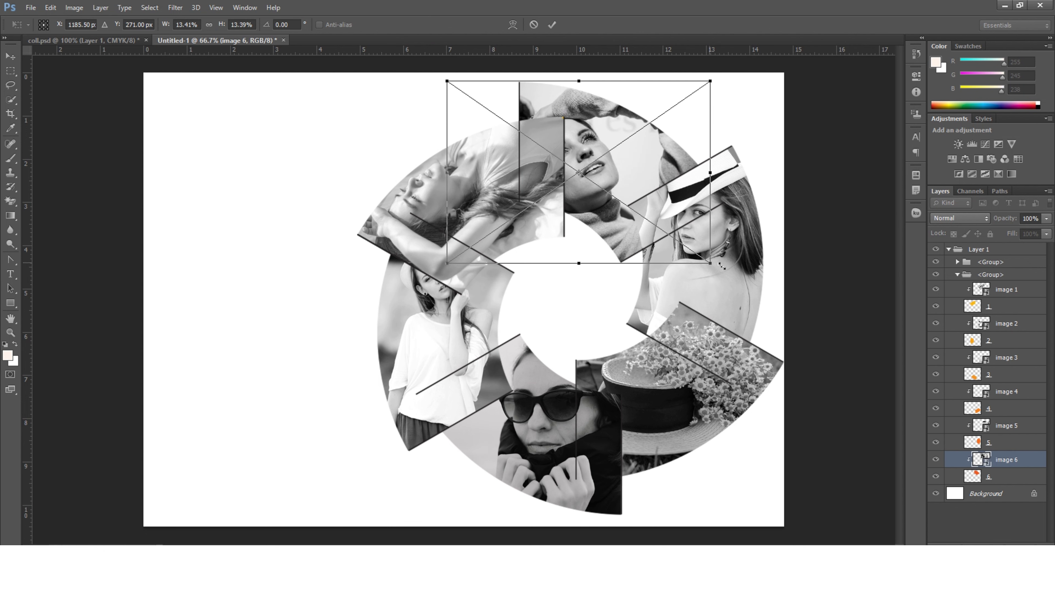
left_click_drag(711, 270, 726, 274)
left_click_drag(612, 225, 618, 218)
left_click(549, 25)
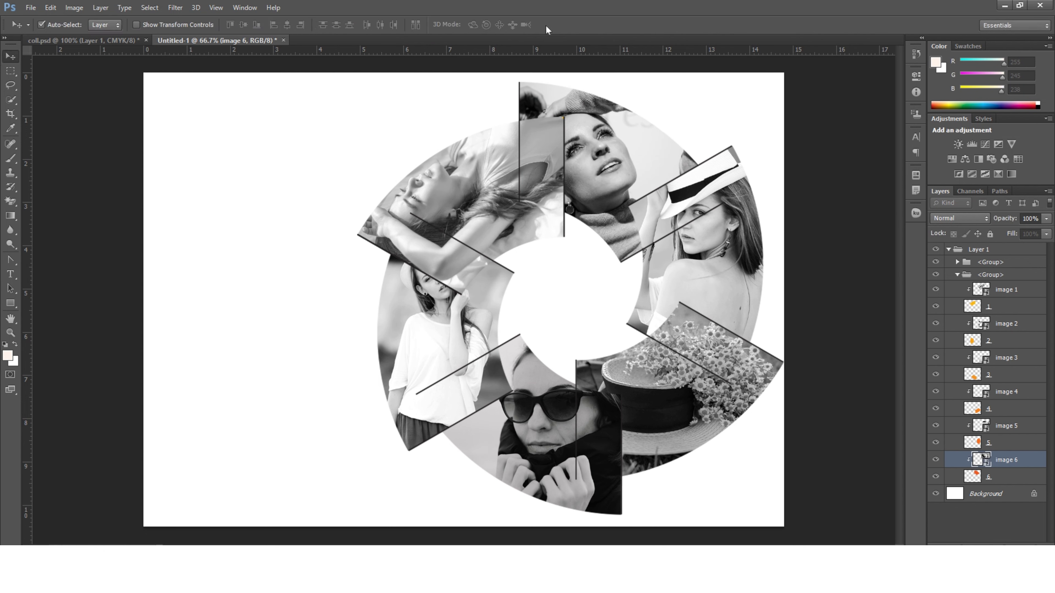
Step: Add a Solid Color fill layer directly above the Background with CMYK values 25, 20, 21 and 0
left_click(839, 353)
left_click(997, 494)
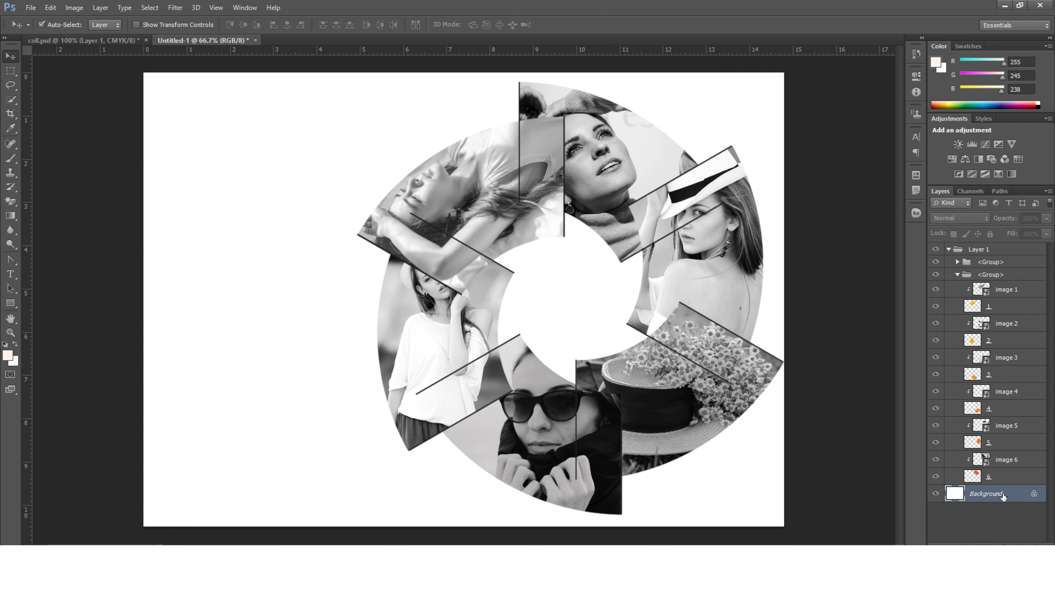
left_click(996, 543)
left_click(936, 166)
left_click_drag(625, 224, 616, 246)
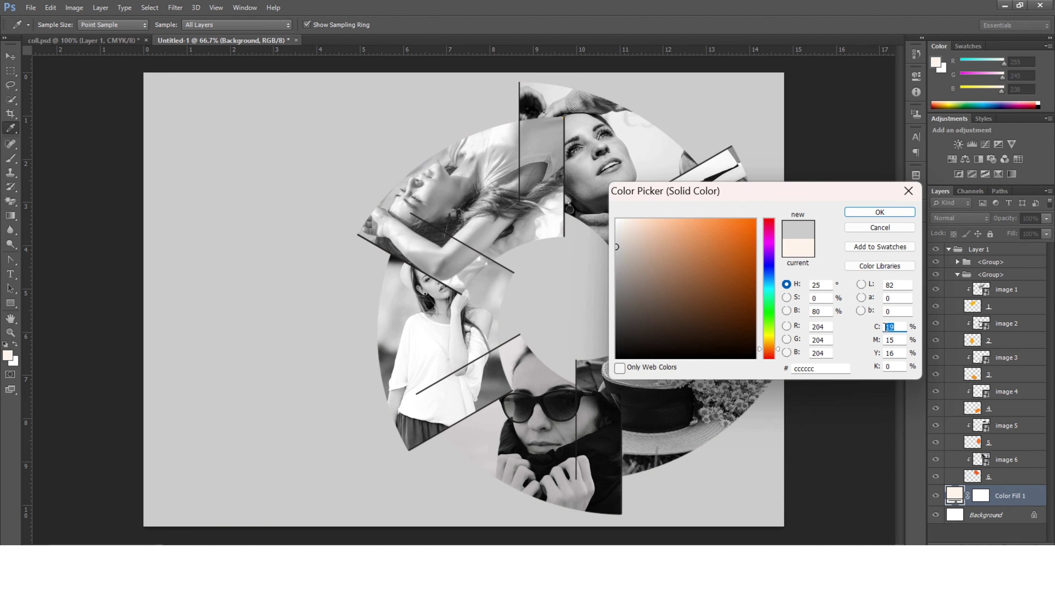
type("25")
key("Tab")
type("20")
key("Tab")
type("21")
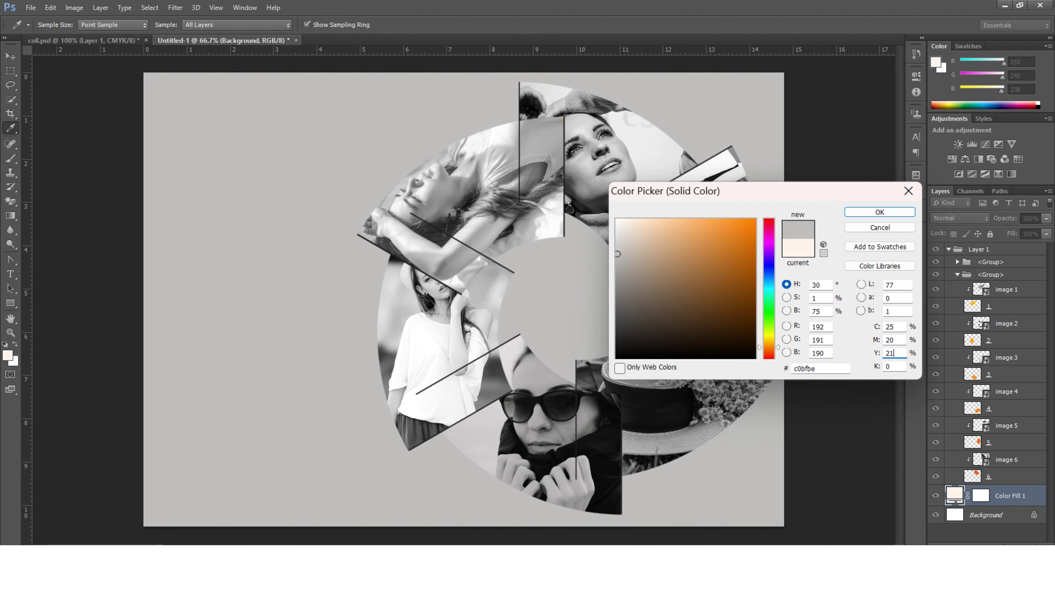
key("Return")
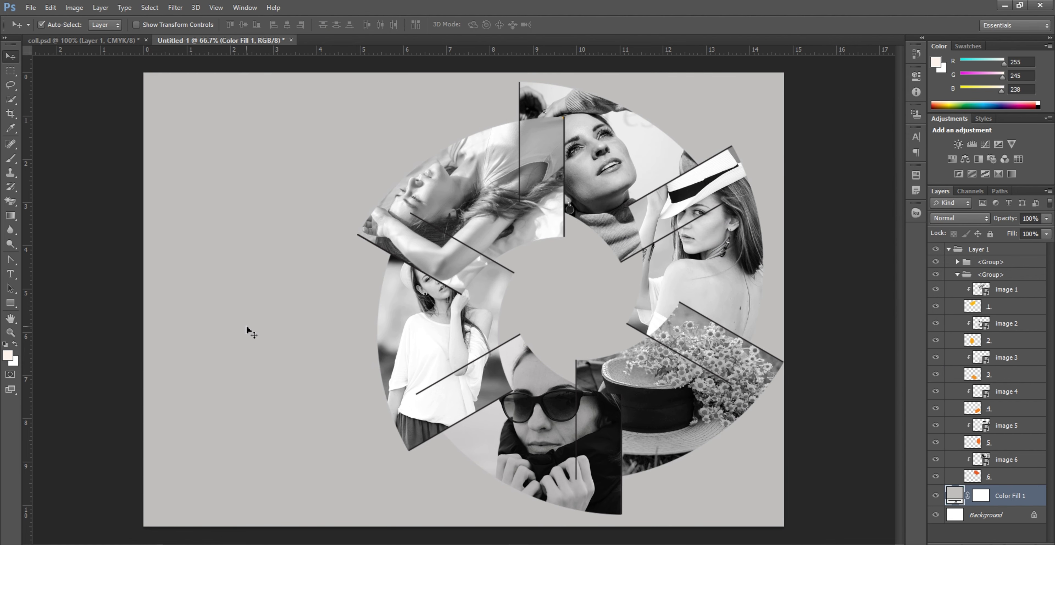
Step: Add the text "Memories" in black Parchment at 31 pt inside the ring's centre, above both collapsed groups
left_click(957, 275)
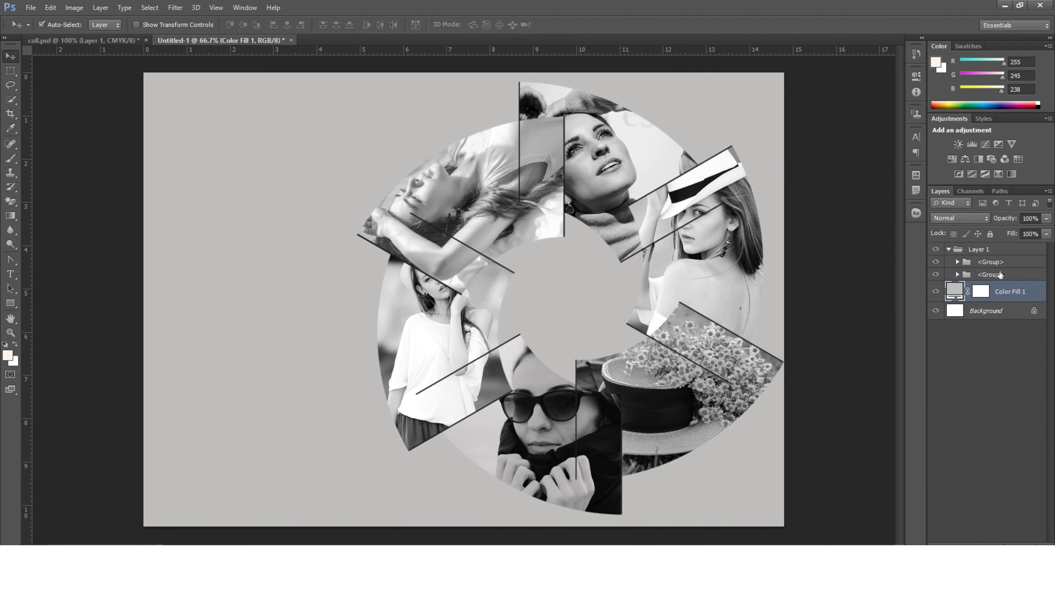
left_click(992, 263)
left_click(9, 274)
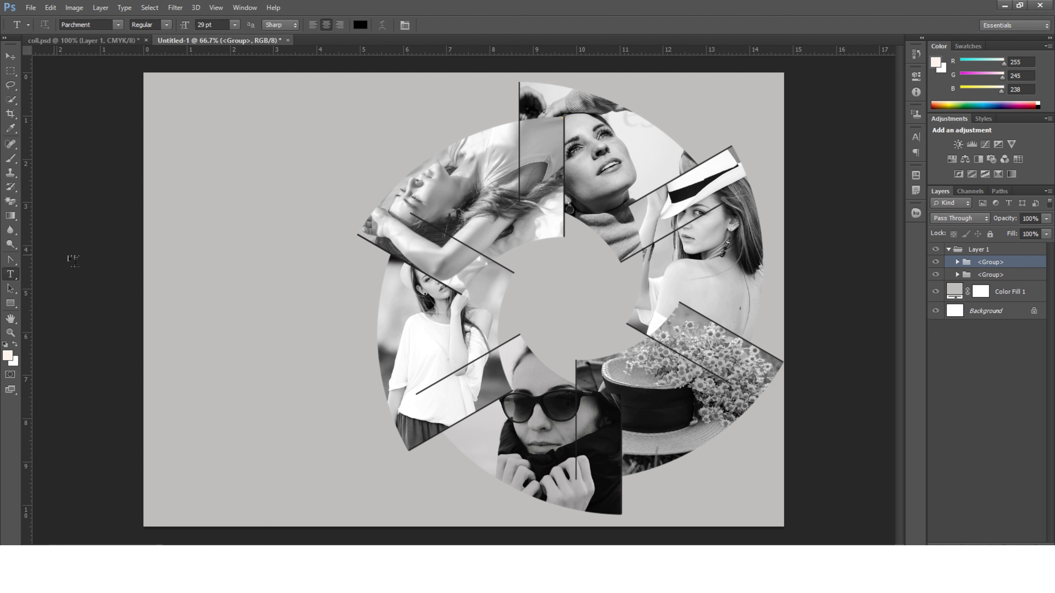
left_click(527, 298)
type("Memorie")
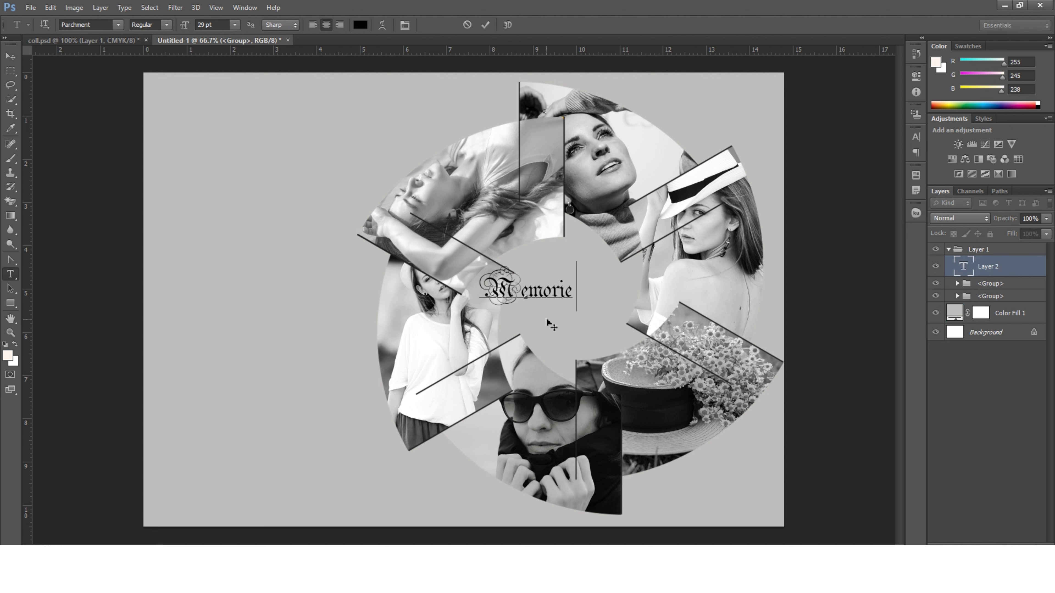
type("s")
key("ctrl+a")
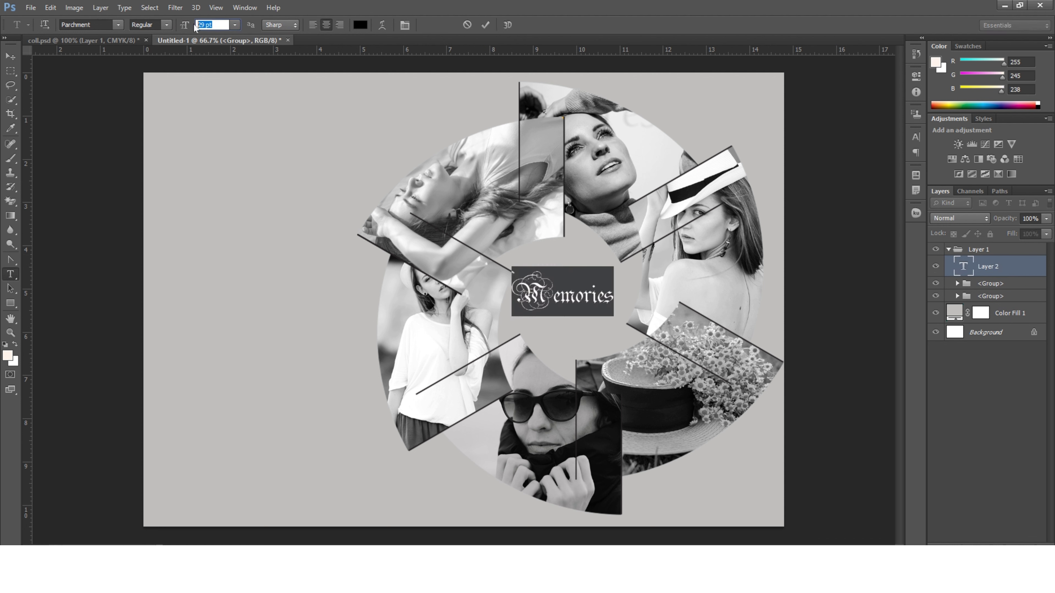
type("31")
key("Return")
left_click(486, 25)
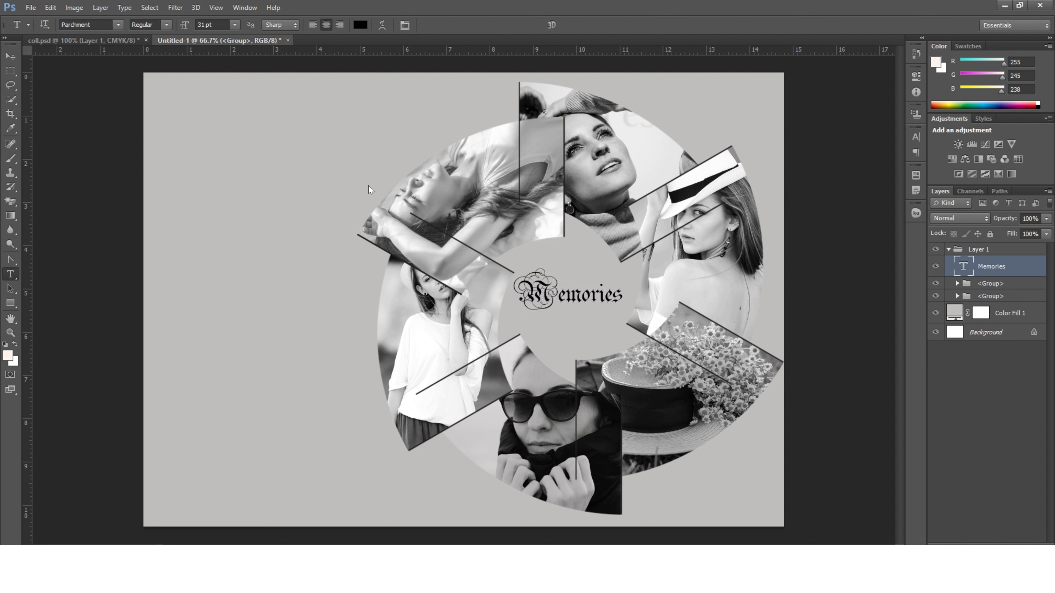
Step: Start a new text to the left of the ring, reading "Thanks" within quotation marks, in the Poppins font
left_click(10, 56)
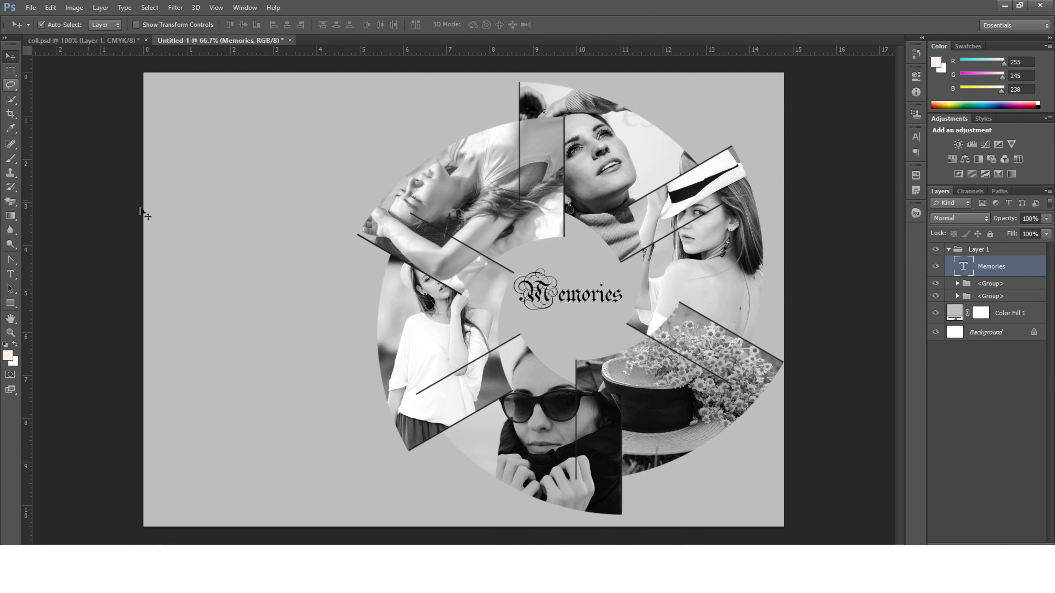
left_click(11, 275)
left_click(186, 274)
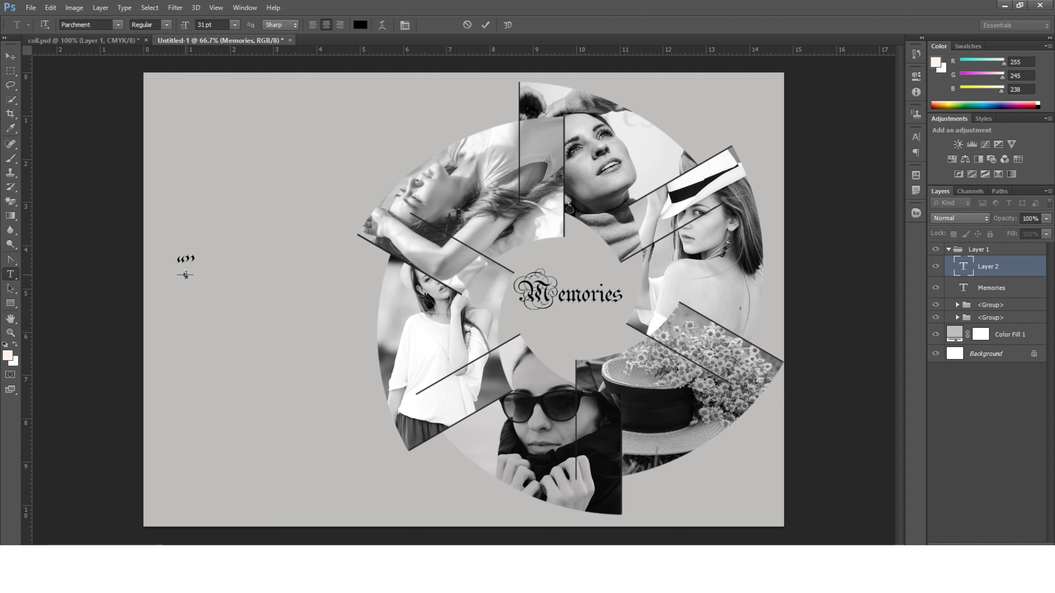
type("Elia")
key("ctrl+z")
left_click(118, 26)
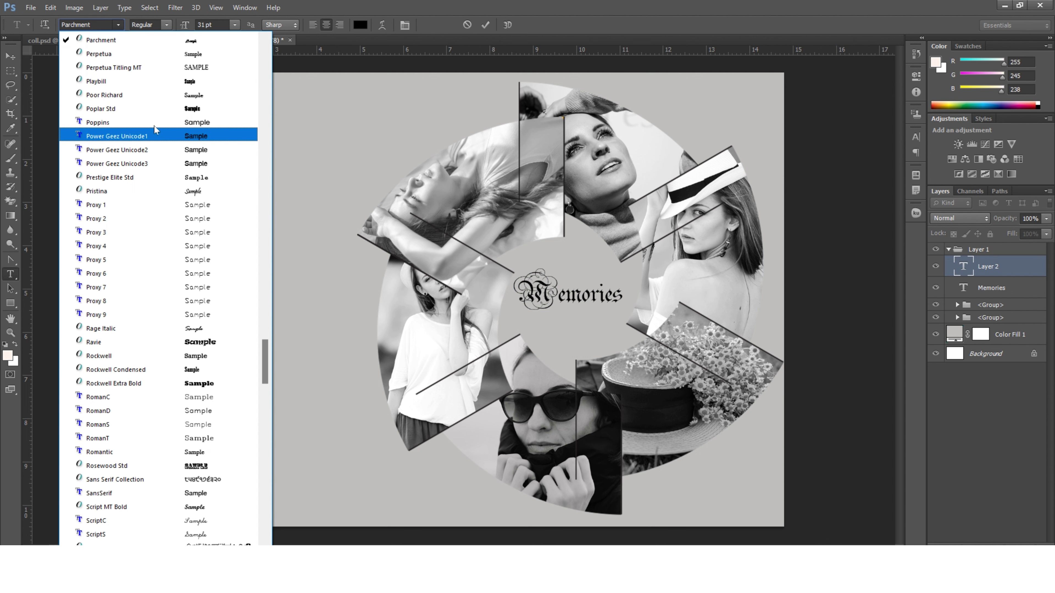
left_click(143, 146)
type("Tha")
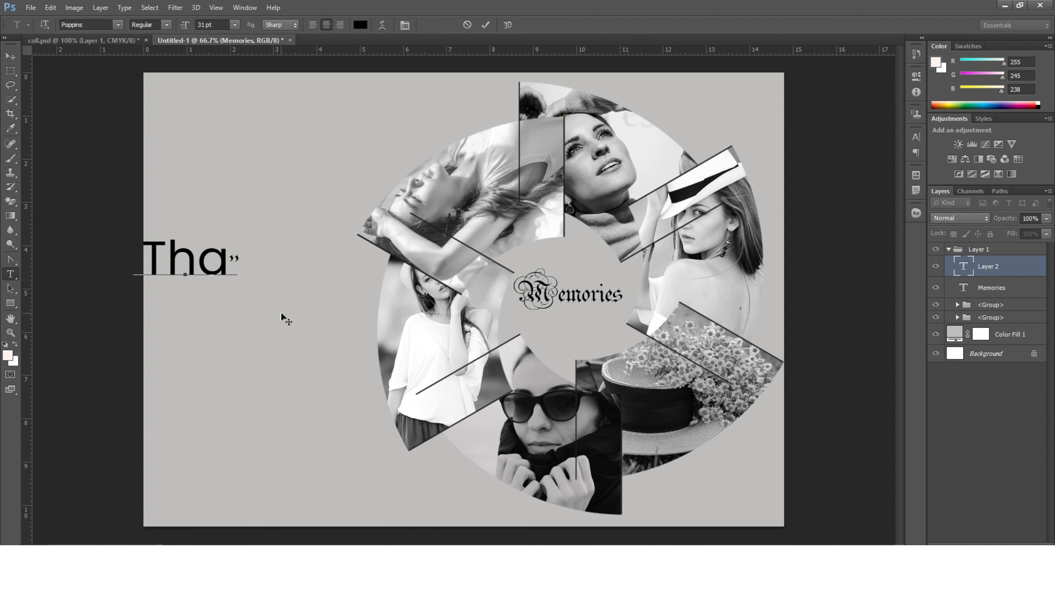
type("nks")
Step: Set the entire "Thanks" text, including its quotation marks, to Poppins at 13 pt
key("ctrl+a")
key("ctrl+shift+comma")
key("ctrl+shift+comma")
key("ctrl+shift+comma")
key("ctrl+shift+comma")
key("ctrl+shift+comma")
key("ctrl+shift+comma")
key("ctrl+shift+comma")
key("ctrl+shift+comma")
key("ctrl+shift+comma")
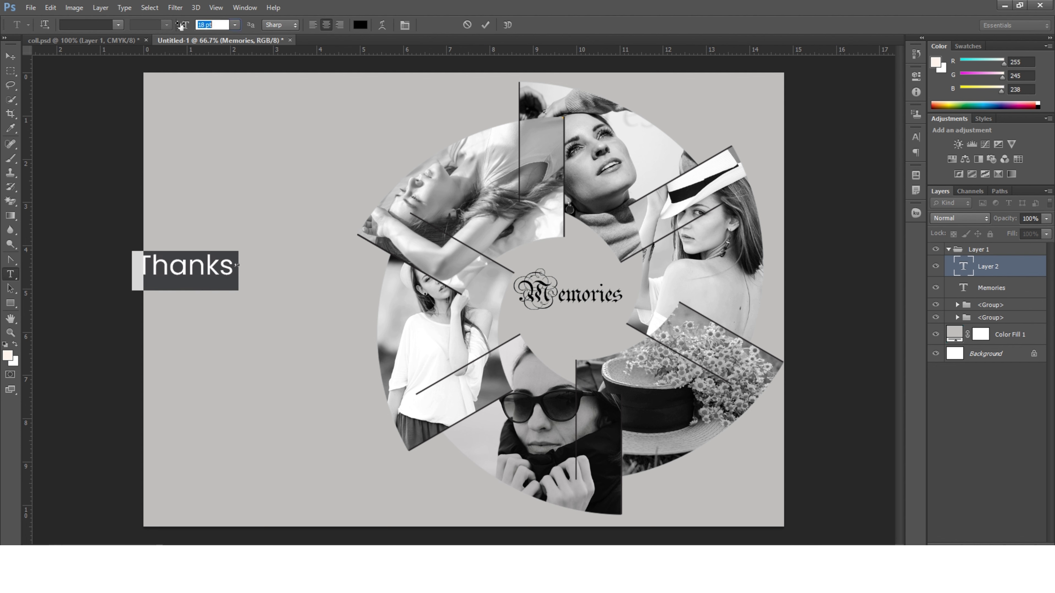
left_click(119, 25)
left_click(126, 42)
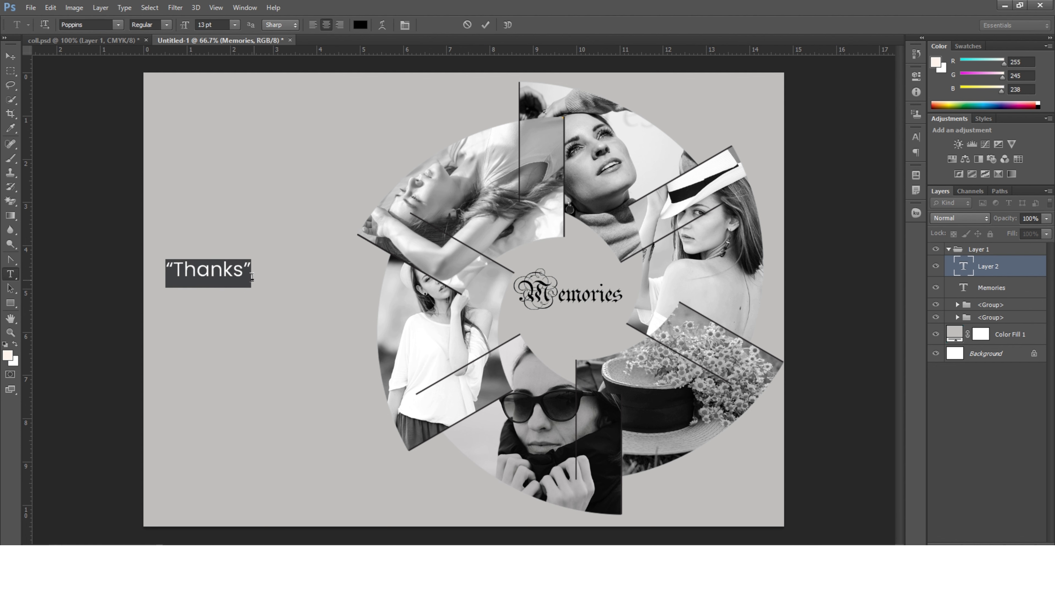
Step: Extend the quote's first line to "Thanks to Photography" and start a second line before the closing quotation mark
left_click(246, 270)
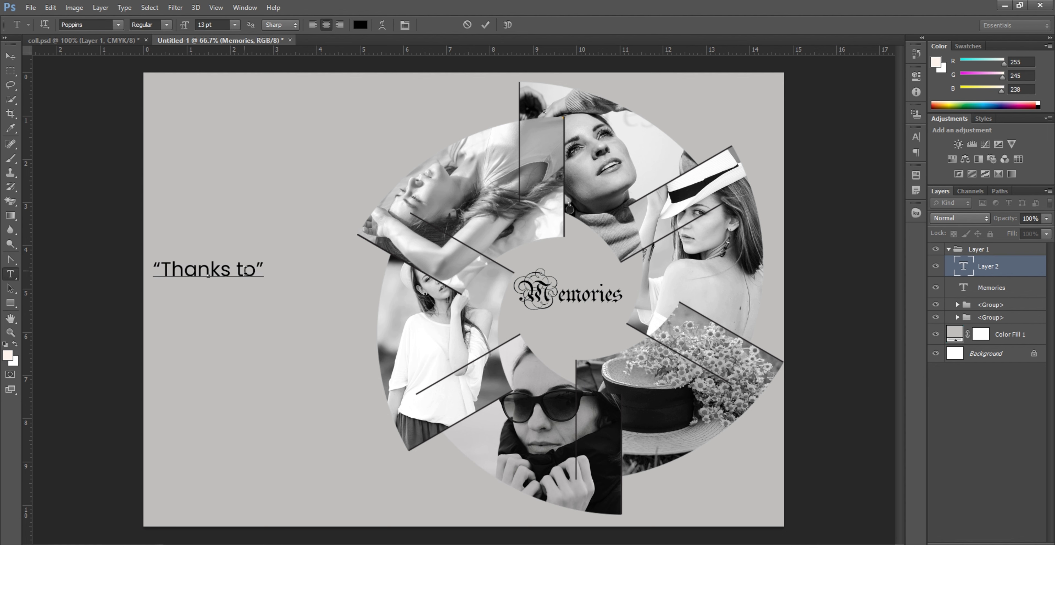
type("top")
key("BackSpace")
type("Photograp")
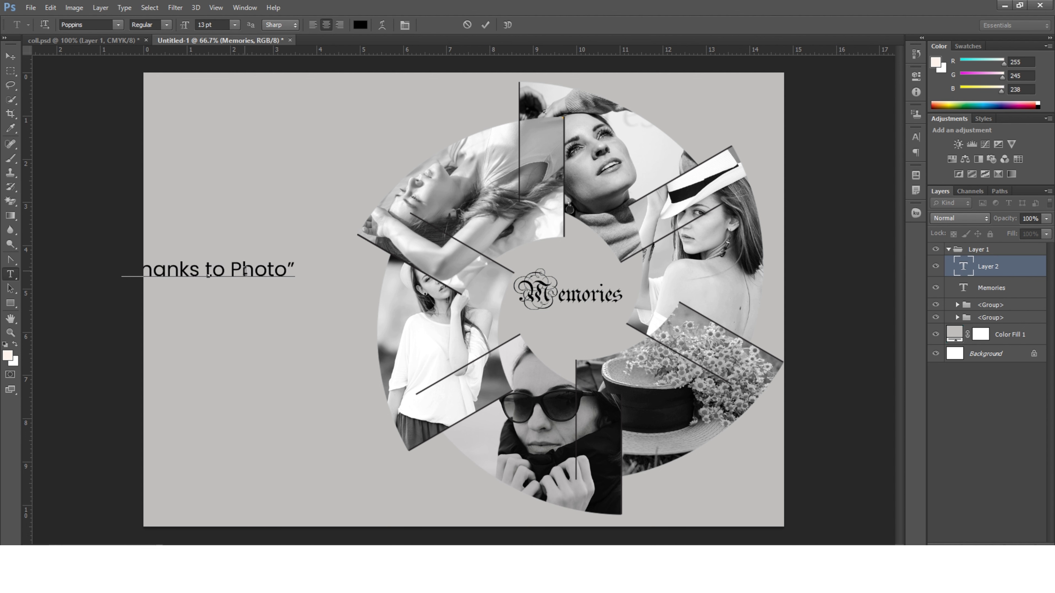
type("hy")
key("Return")
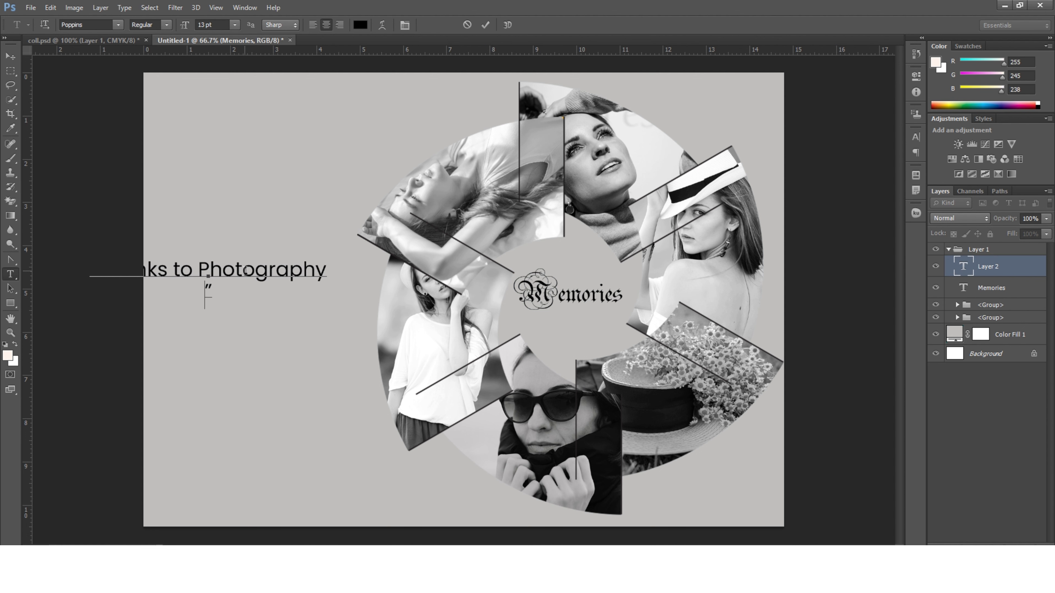
Step: Complete the quote with "some memories overstay" on the second line and "their welcome" on the third line
type("some memo")
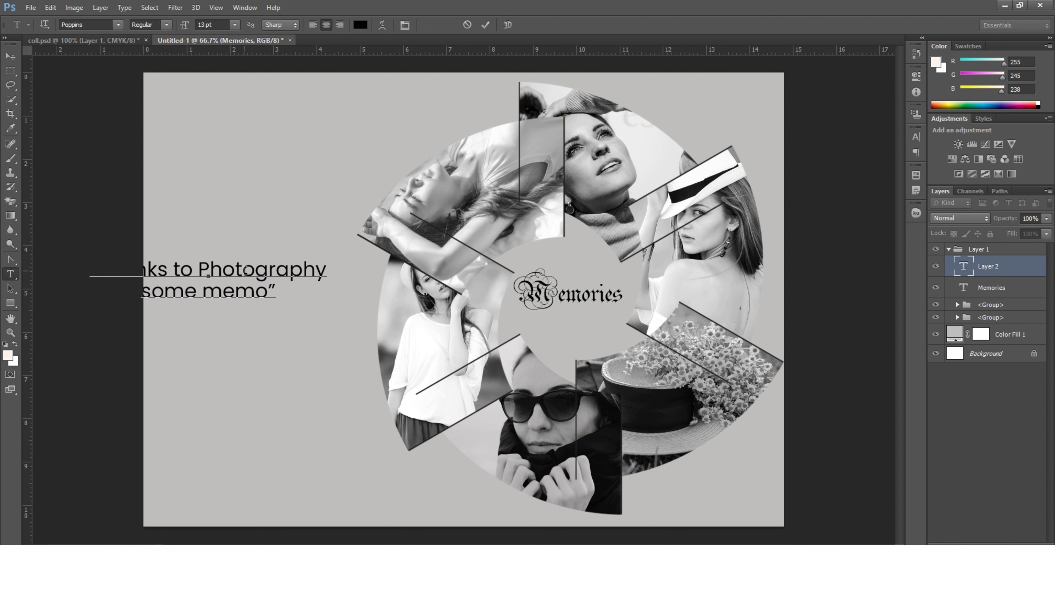
type("riesover")
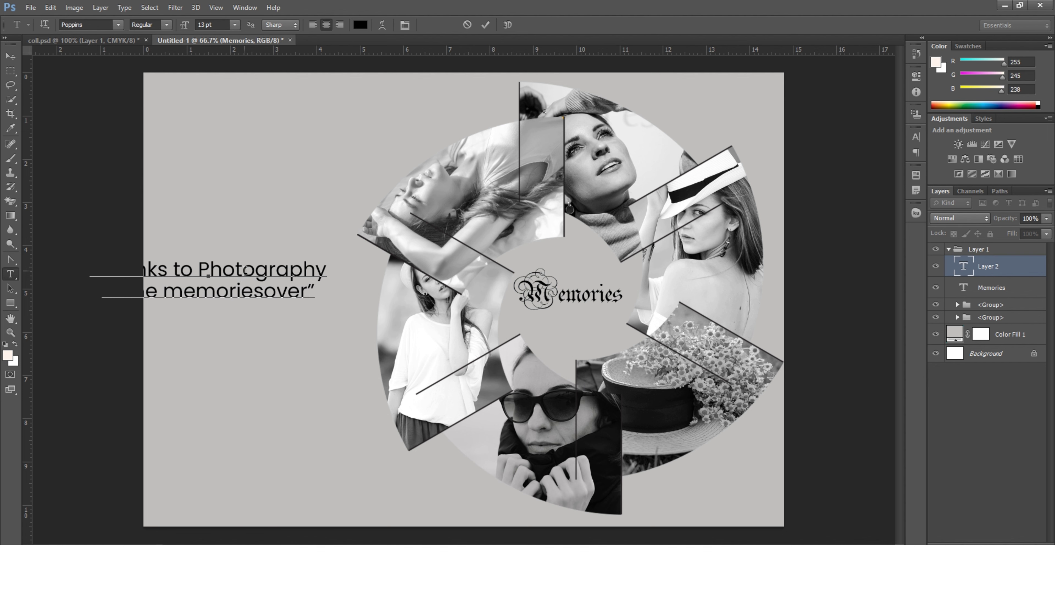
key("BackSpace")
key("BackSpace")
key("BackSpace")
key("BackSpace")
type("overstay")
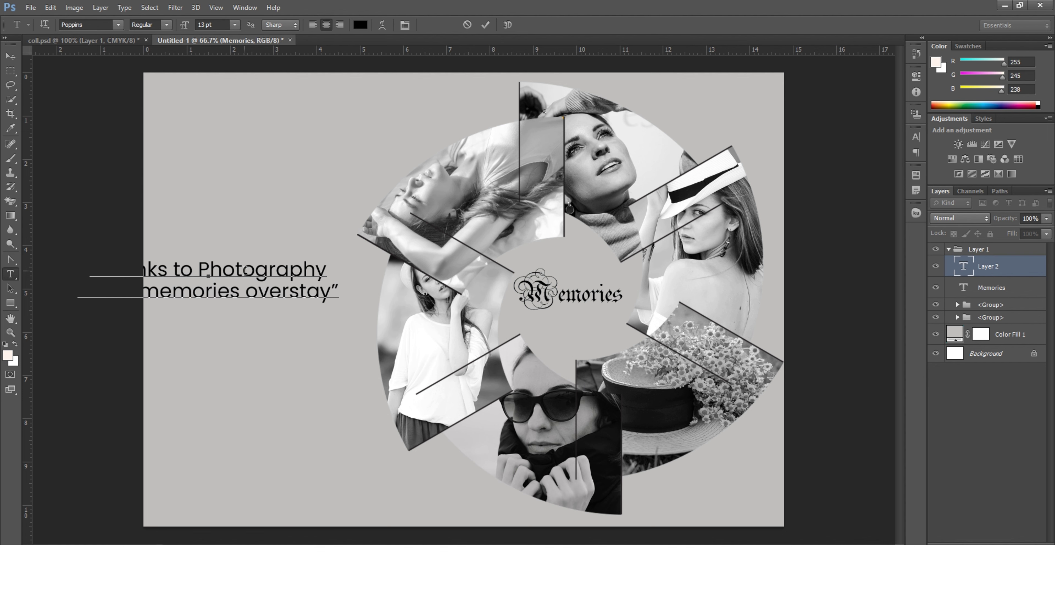
key("Return")
type("their welco")
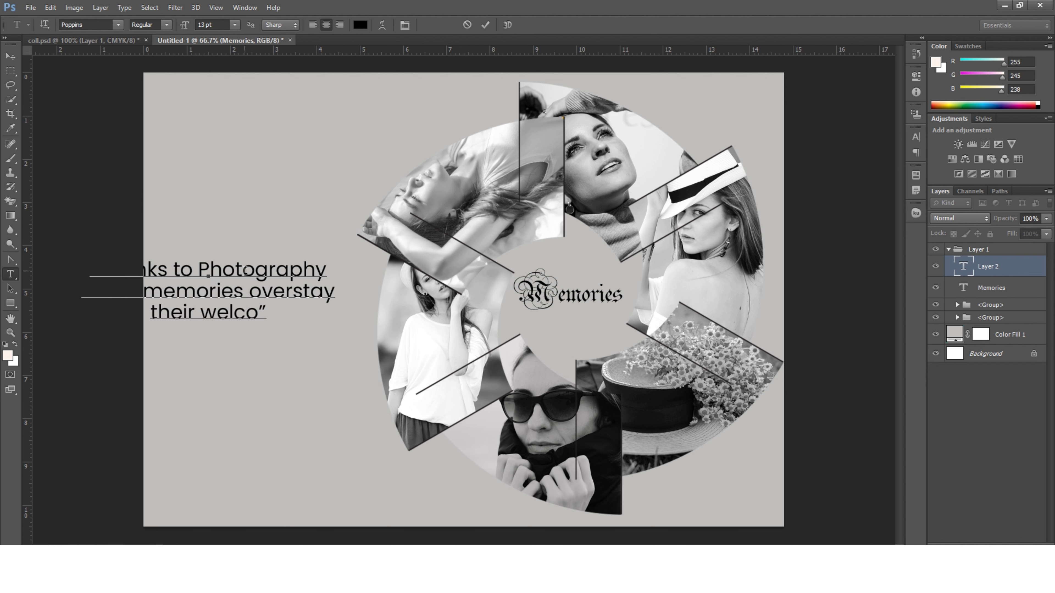
type("me")
Step: Move the three-line quote down and to the right beside the ring, and set its font size to 10 pt
left_click_drag(276, 366, 318, 384)
key("ctrl+a")
left_click(212, 24)
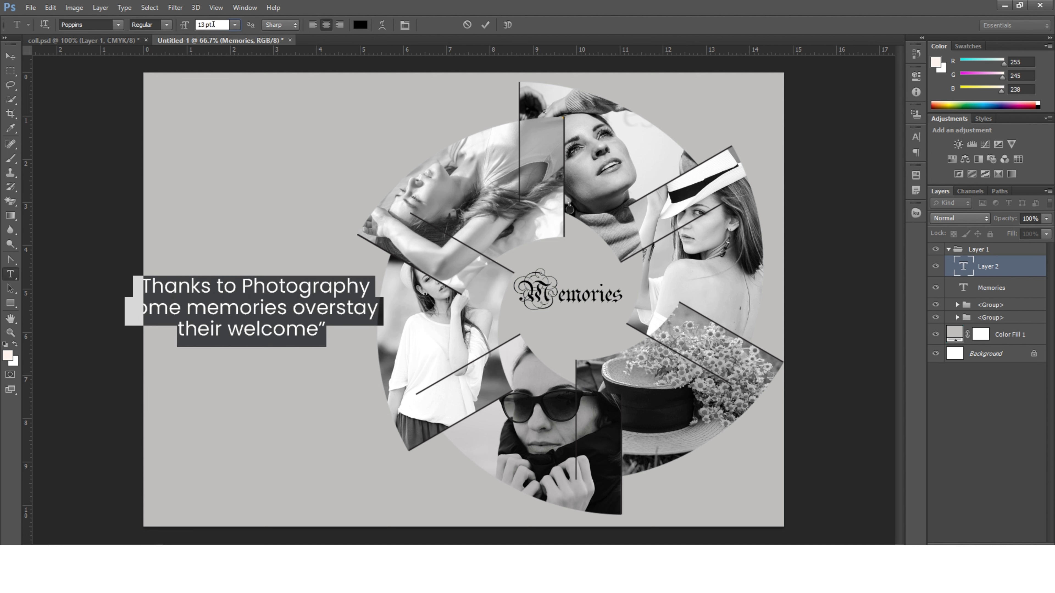
type("12")
left_click(212, 25)
type("6")
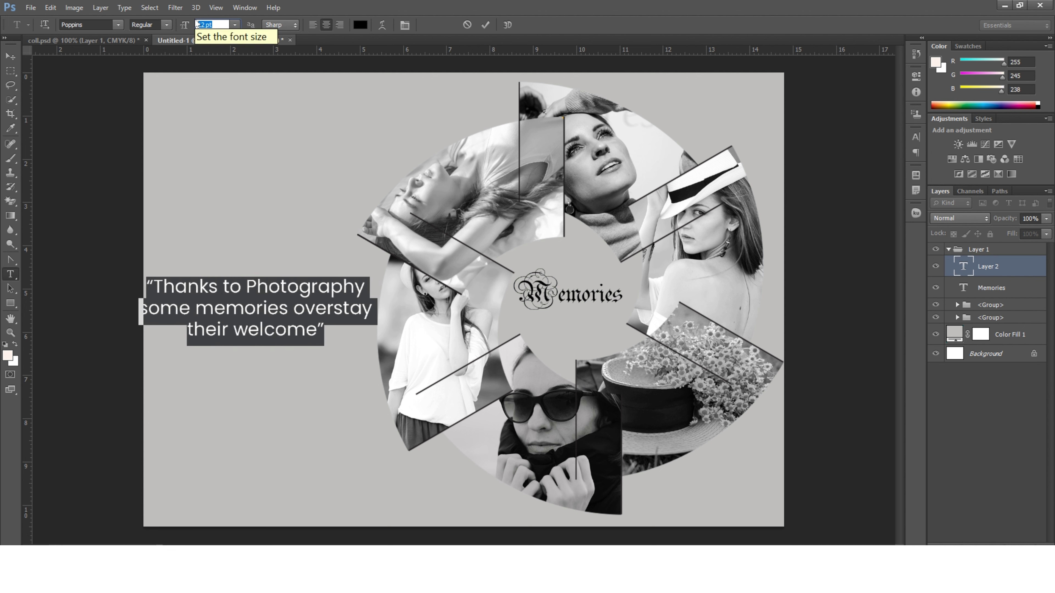
key("Return")
type("10")
key("Return")
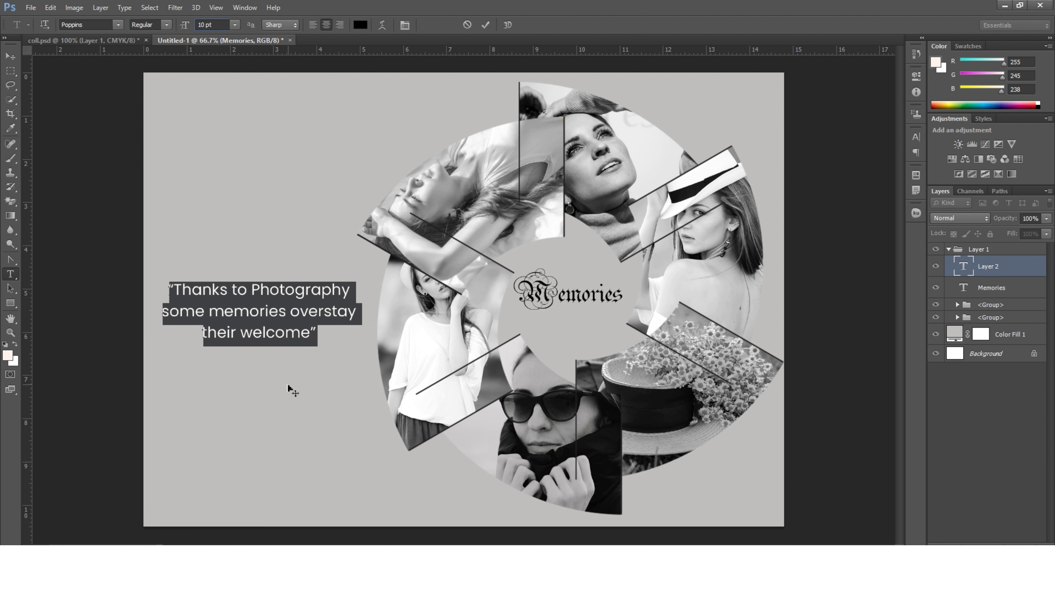
Step: Set the entire three-line quote to the Light Italic style of Poppins and commit the text
key("ctrl+Return")
left_click(304, 332)
key("ctrl+a")
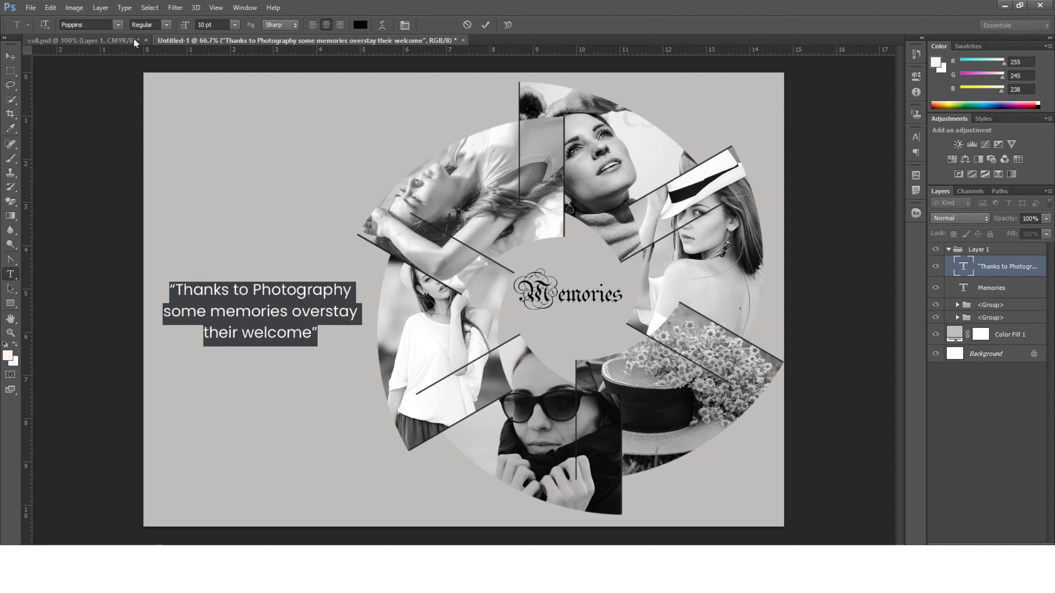
left_click(149, 25)
left_click(181, 172)
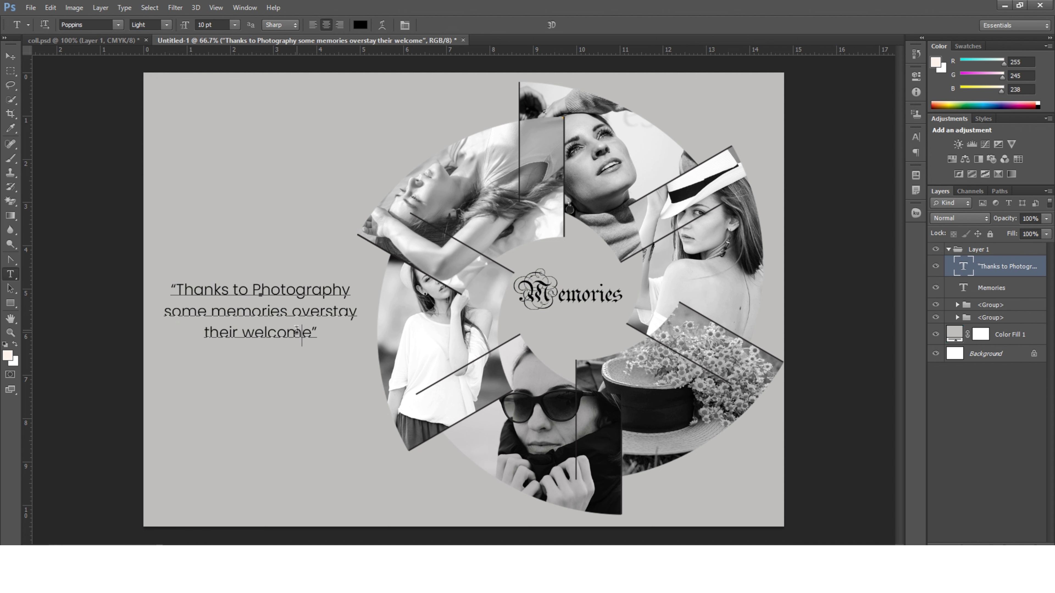
left_click(166, 24)
left_click(166, 178)
key("ctrl+Return")
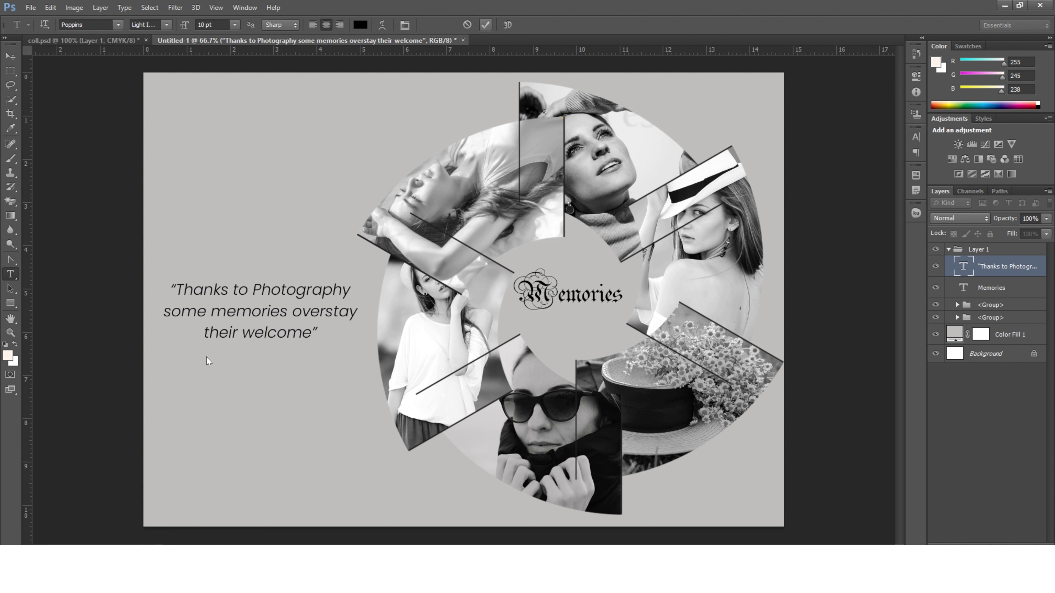
Step: Hide the layer group that holds the dark divider lines over the photo ring
left_click(994, 291)
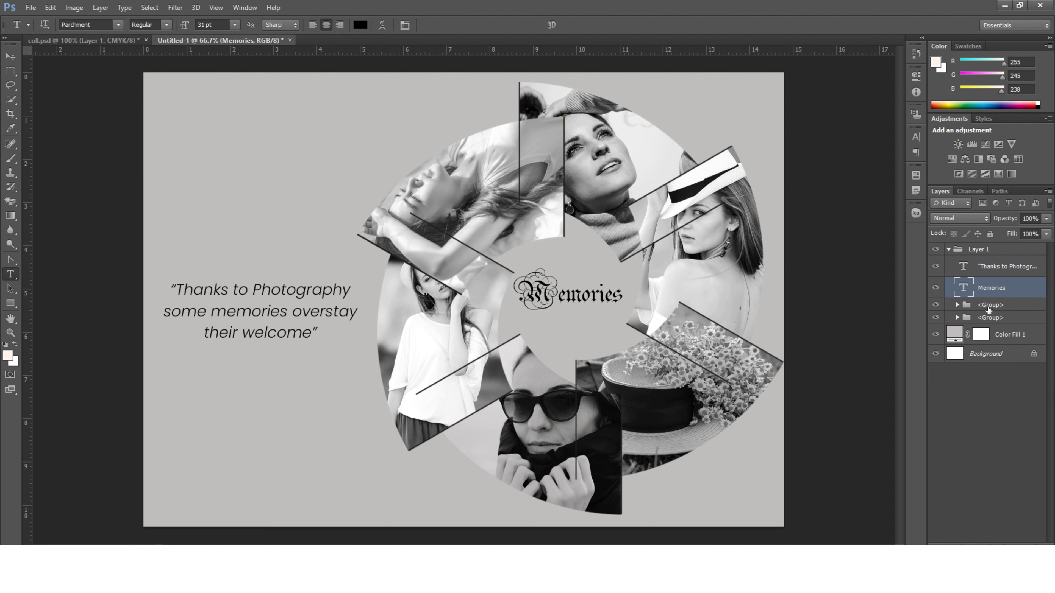
left_click(936, 317)
left_click(936, 317)
left_click(957, 305)
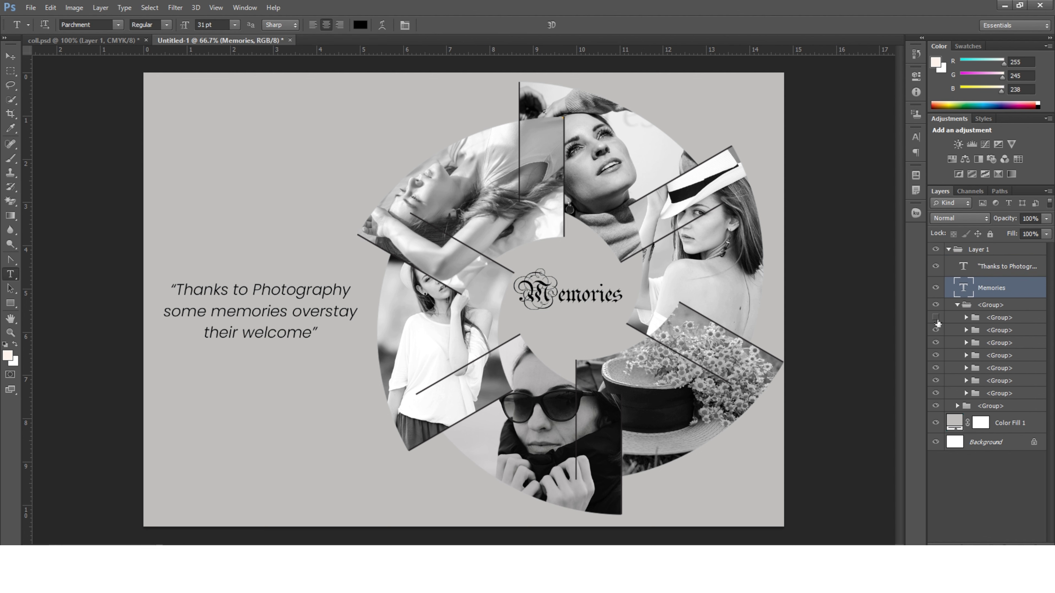
left_click(958, 305)
left_click(935, 305)
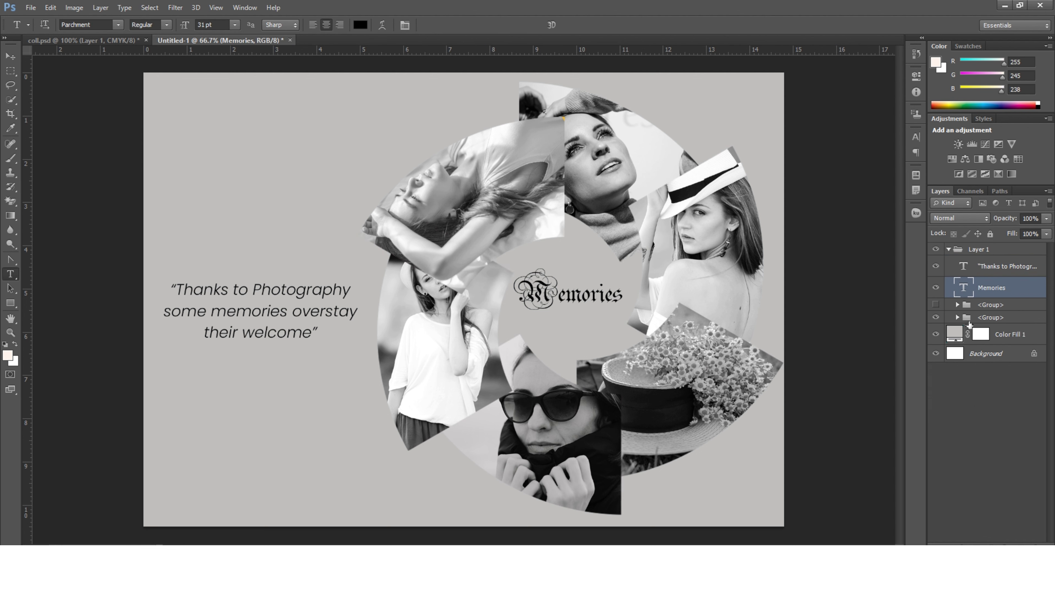
Step: Add a 5 px black outside stroke to segment shape layer 6, the base of the image 6 clip
left_click(991, 318)
left_click(958, 318)
scroll(994, 477, "down", 1)
left_click(994, 498)
right_click(999, 499)
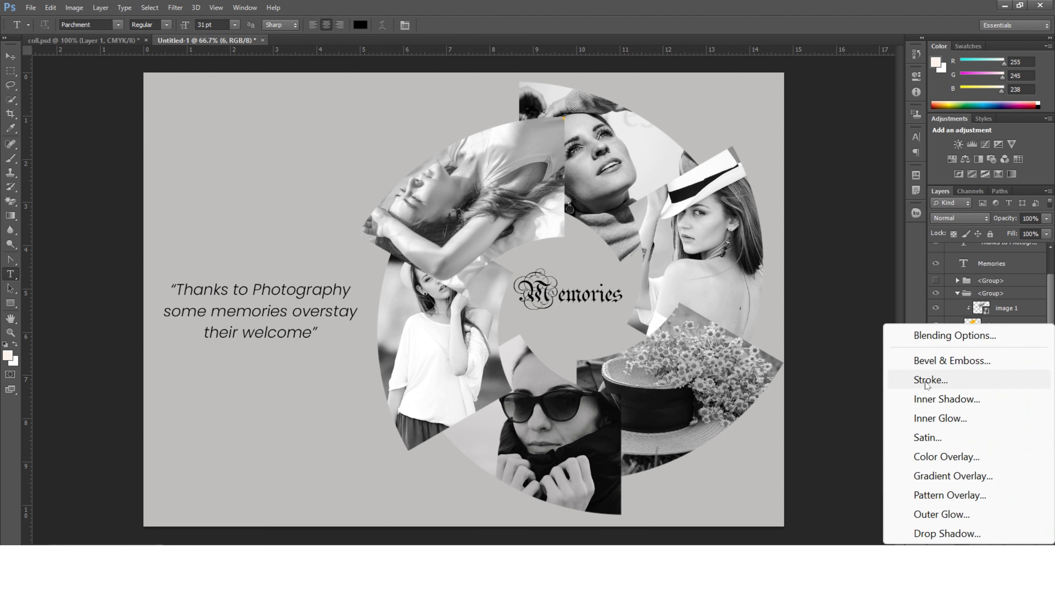
left_click(924, 382)
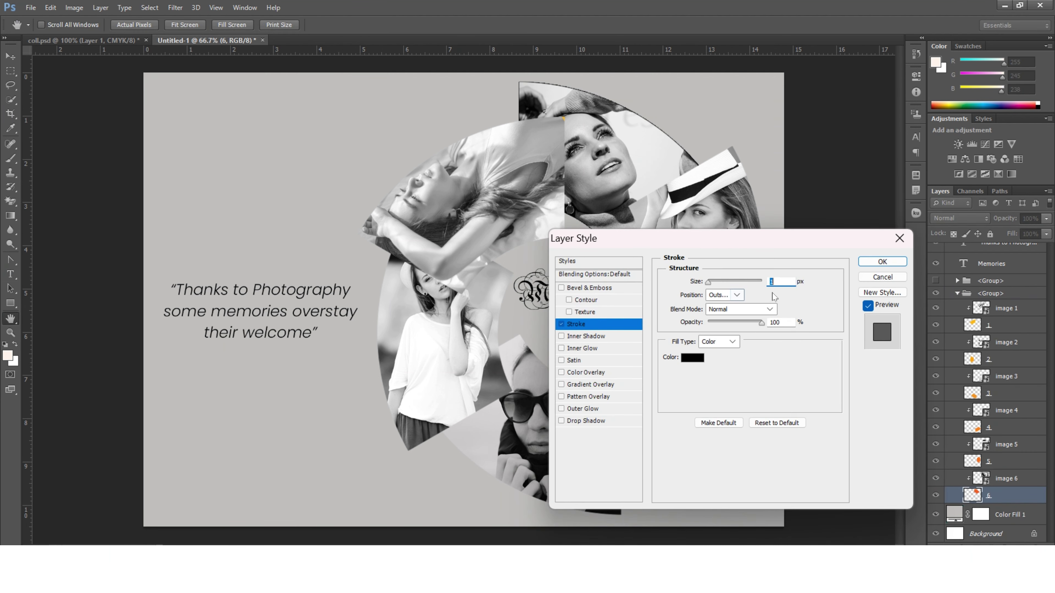
type("5")
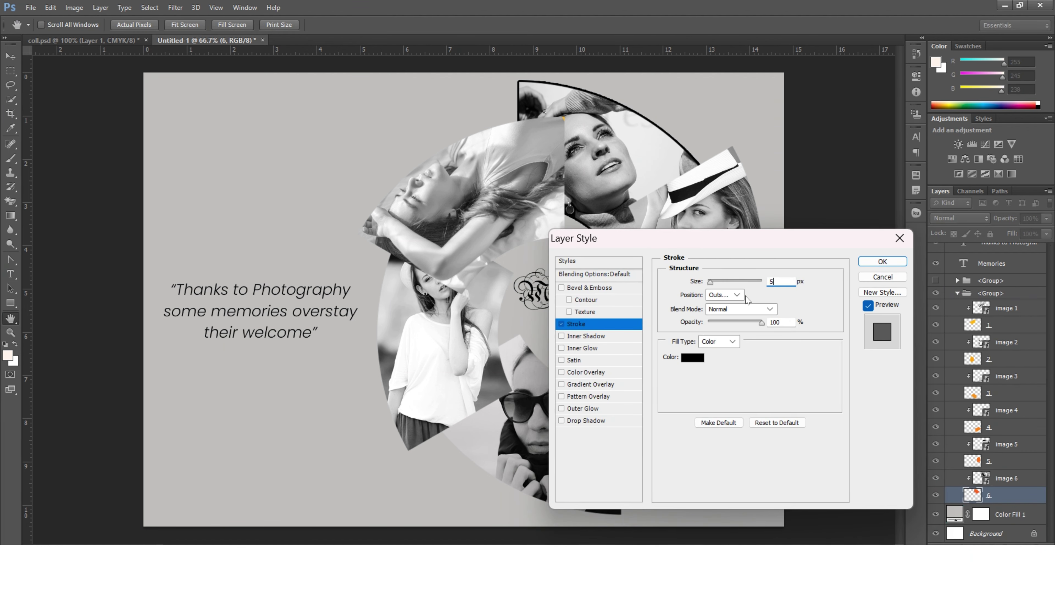
left_click(892, 263)
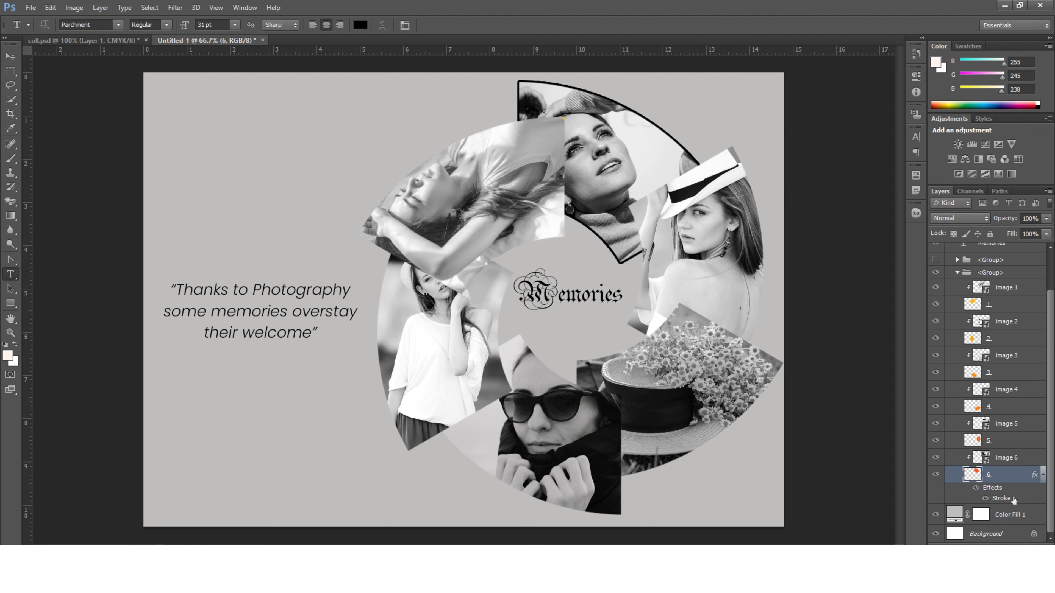
Step: Copy the stroke effect from layer 6 to the other segment shape layers so every photo segment is outlined
mouse_move(1015, 471)
left_mouse_down()
mouse_move(1010, 443)
mouse_move(1013, 502)
left_mouse_up()
scroll(1013, 502, "down", 1)
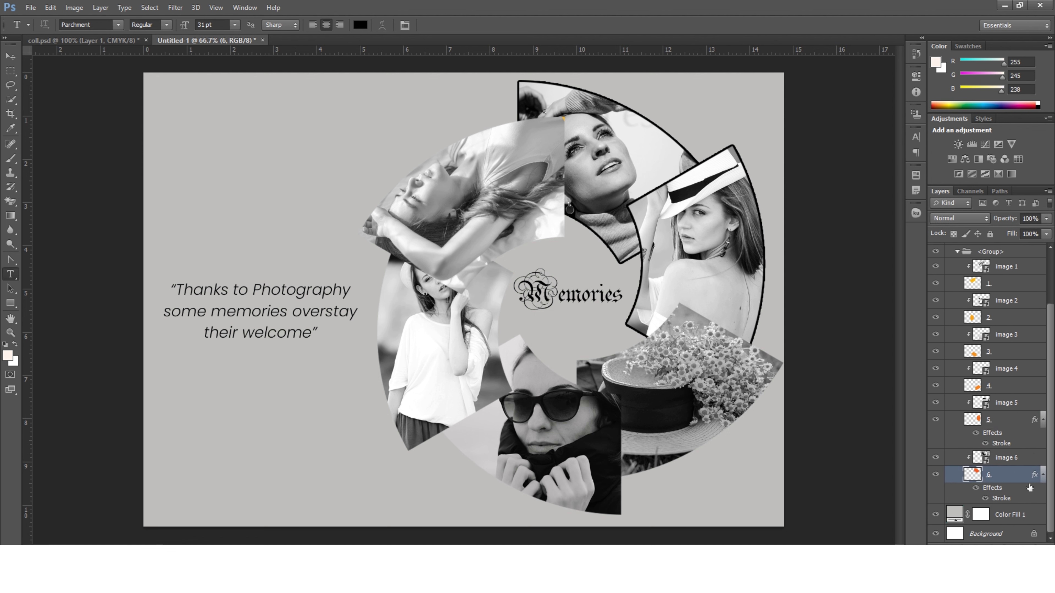
left_click_drag(999, 425, 1014, 478)
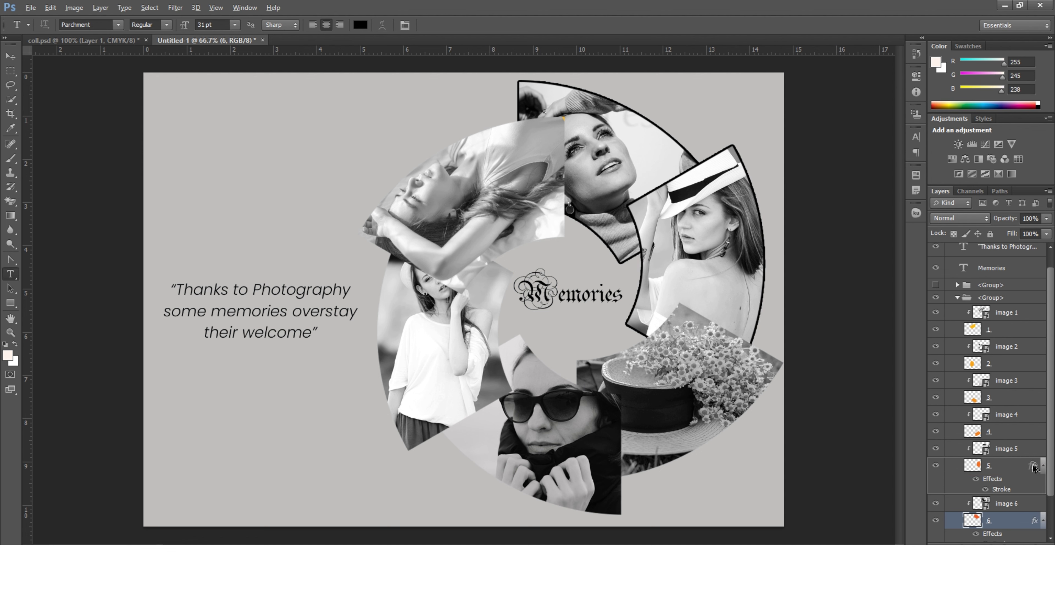
left_click_drag(1034, 432, 1026, 349)
left_click(956, 319)
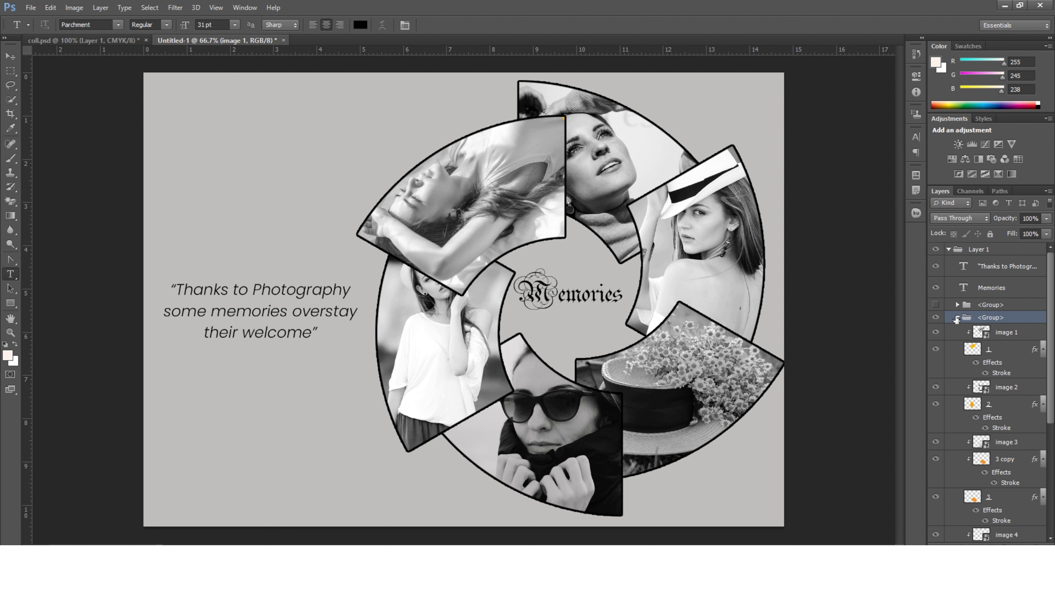
left_click(10, 333)
scroll(436, 340, "down", 3)
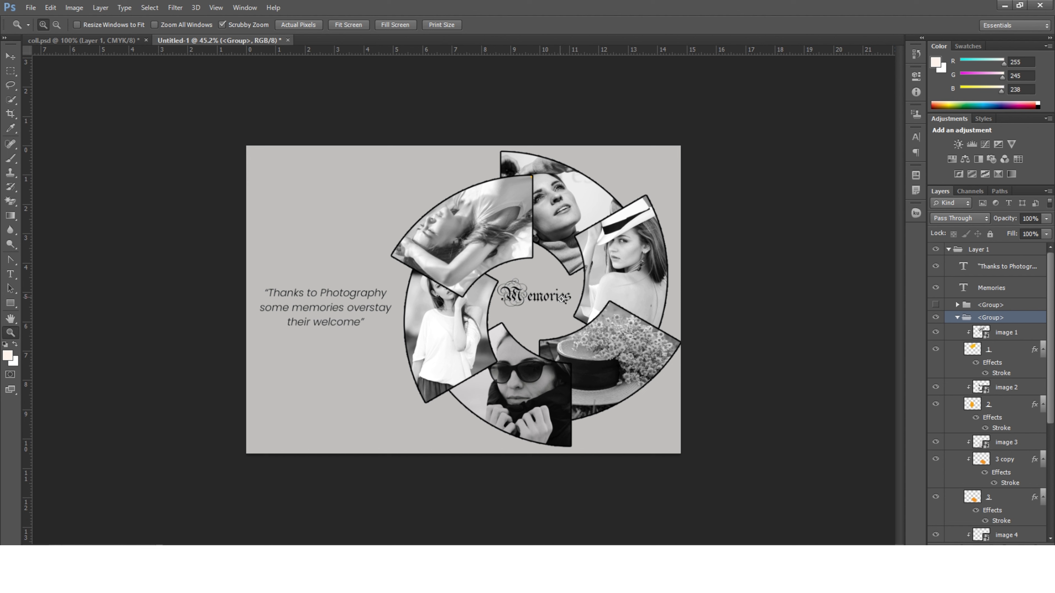